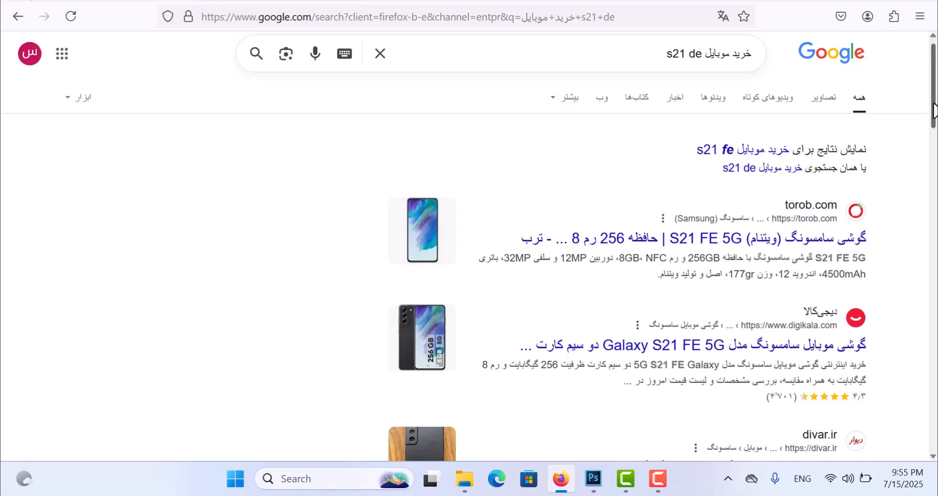
Examine the Google results for the S21 FE phone purchase query, including the torob.com snippet details.
left_click_drag(700, 57, 744, 58)
left_click(744, 58)
left_click(919, 161)
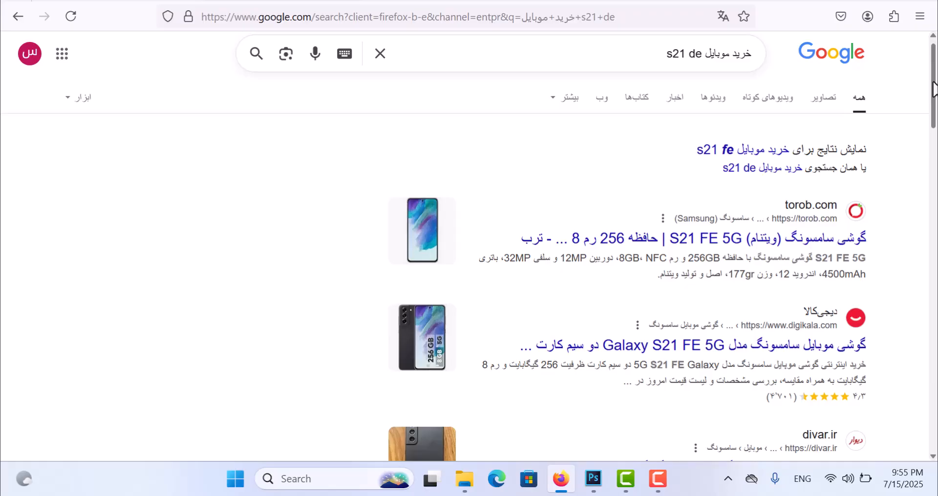
scroll(933, 90, "down", 2)
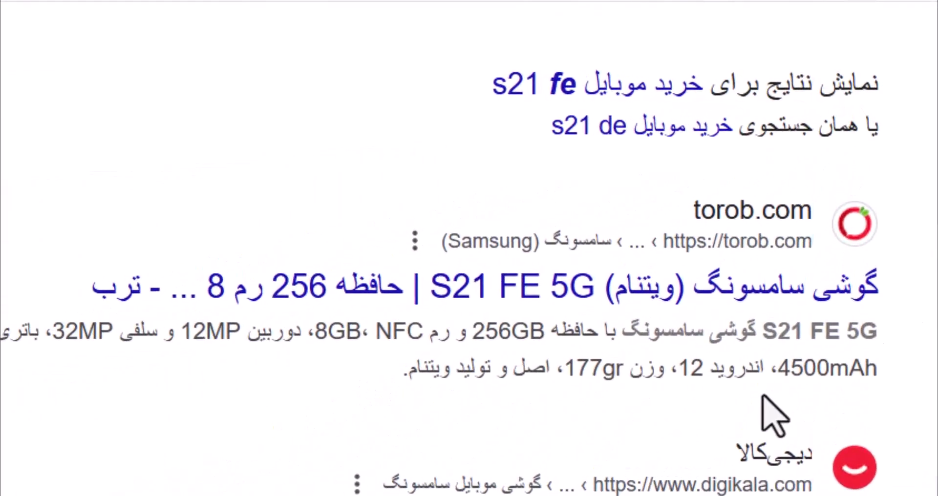
left_click_drag(764, 379, 672, 383)
left_click(653, 400)
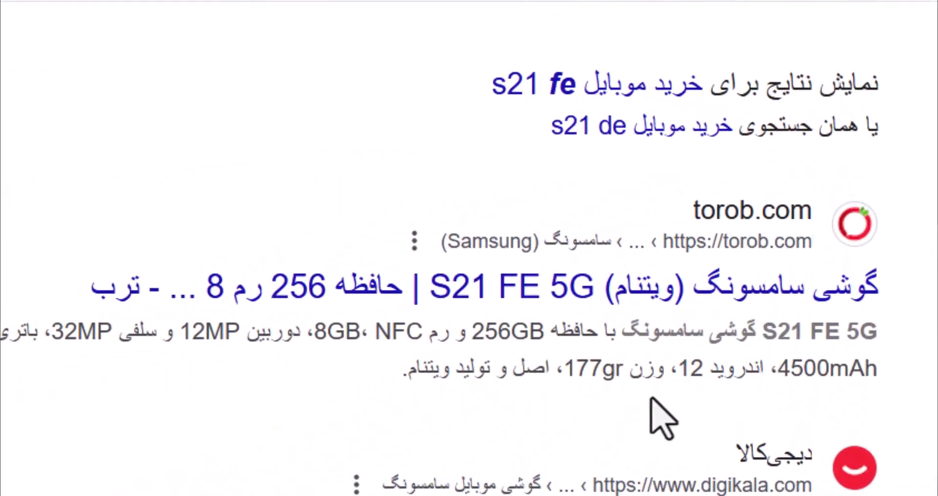
scroll(810, 242, "down", 4)
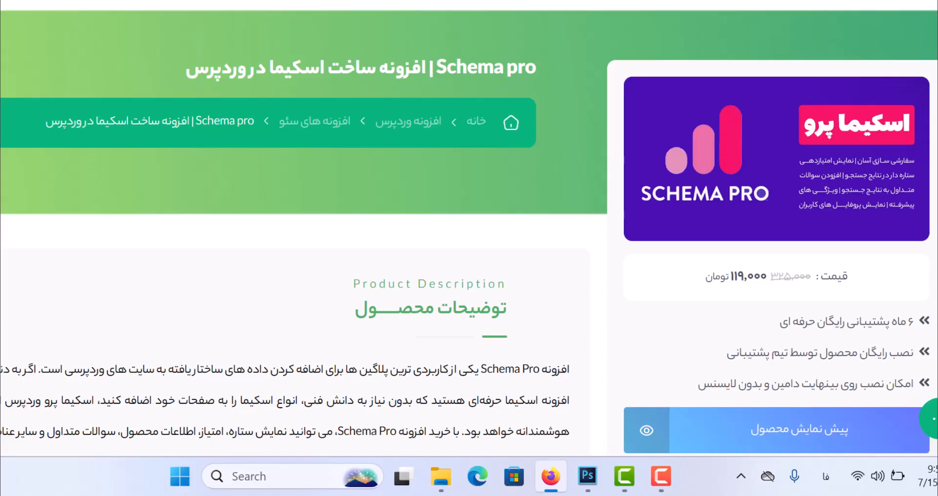
Read through the product description on the Schema Pro plugin page.
scroll(469, 228, "up", 1)
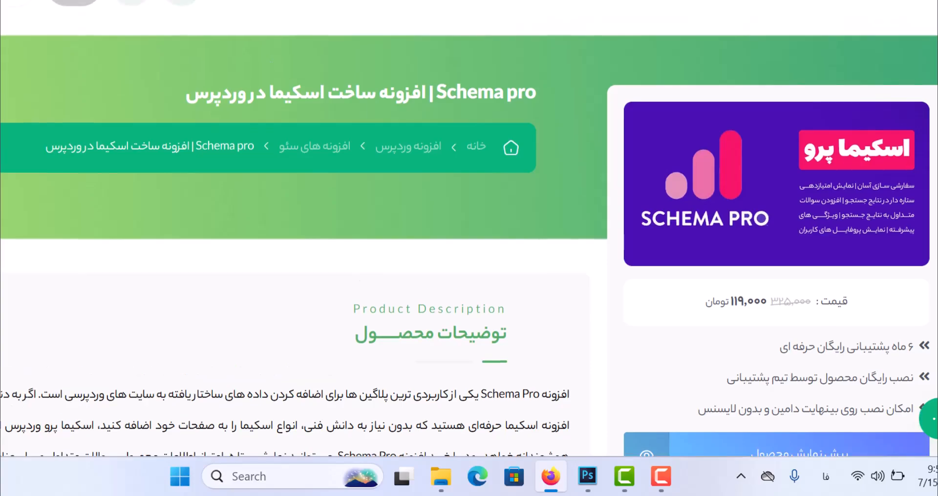
scroll(312, 230, "down", 8)
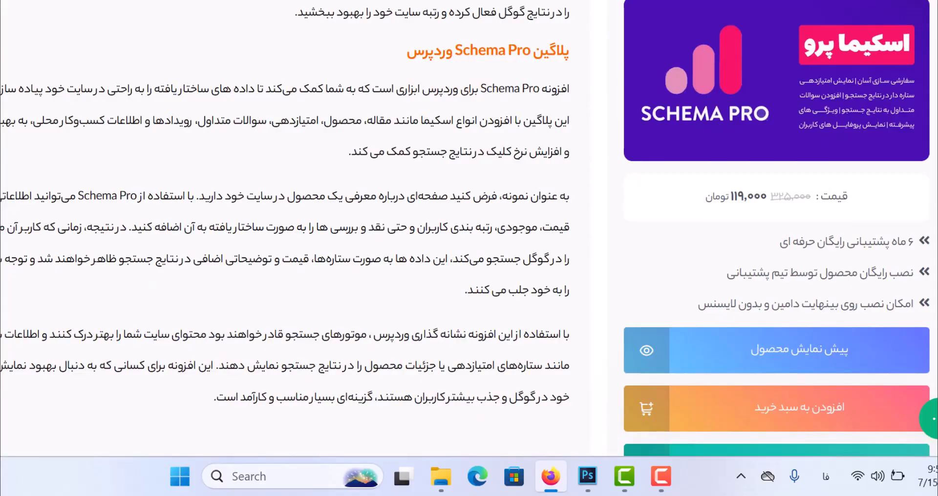
scroll(284, 203, "down", 8)
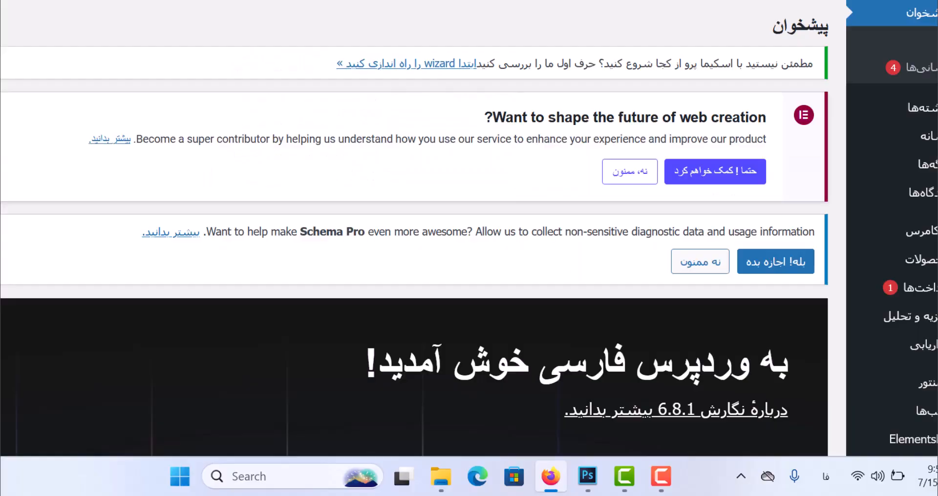
Open the Schema Pro (اسکیما پرو) settings in WordPress and bulk-move the existing سوالات متداول and محصول schemas to the trash.
scroll(415, 229, "down", 3)
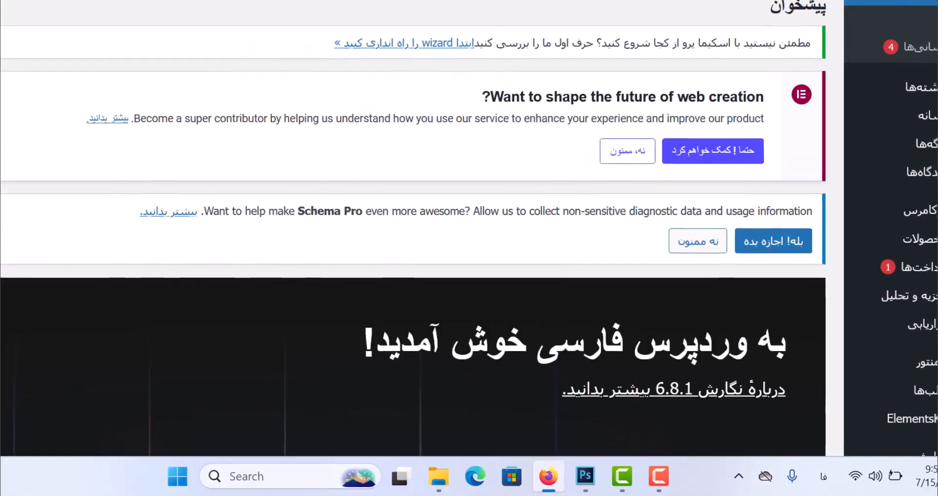
scroll(923, 147, "down", 8)
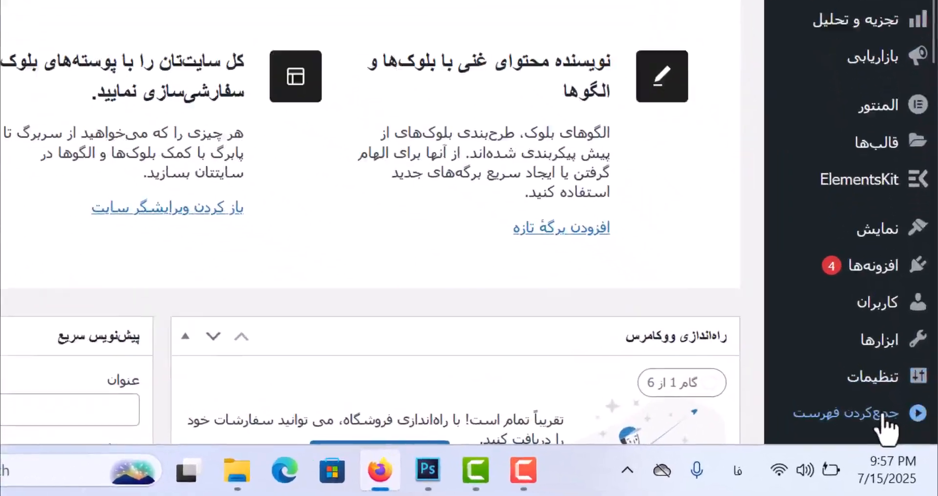
mouse_move(883, 414)
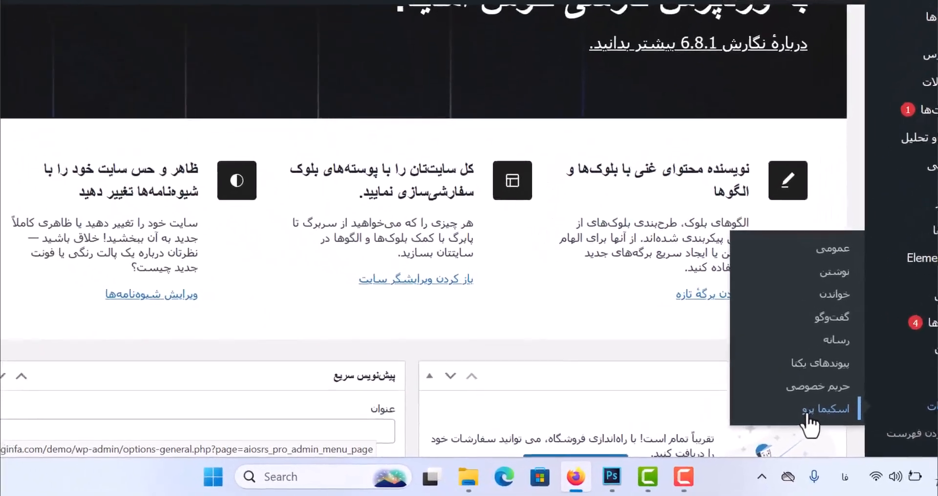
left_click(621, 362)
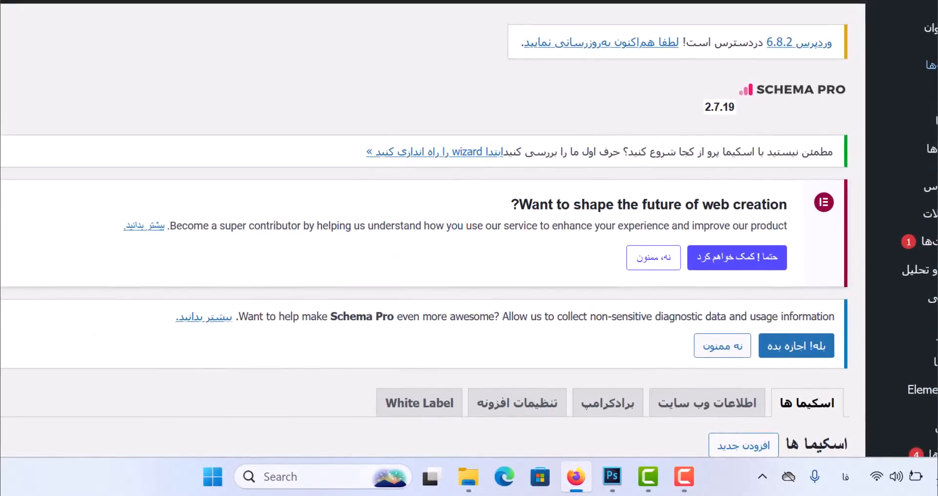
scroll(432, 230, "down", 7)
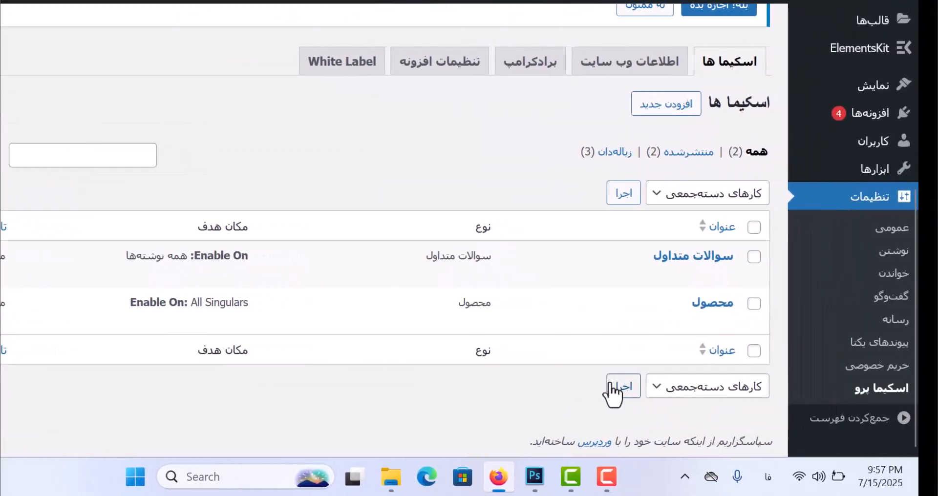
left_click(614, 388)
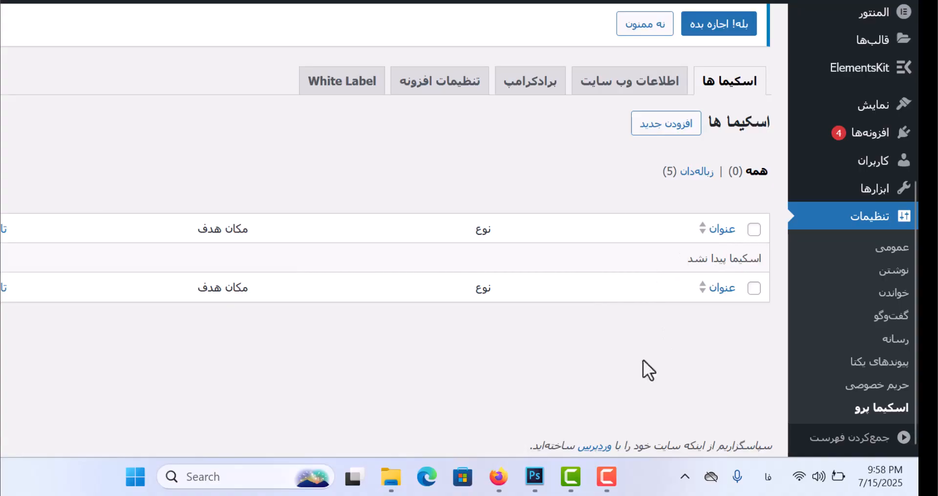
Add a new schema, choose سوالات متداول (FAQ) as its type, and continue to the target page settings.
left_click(645, 133)
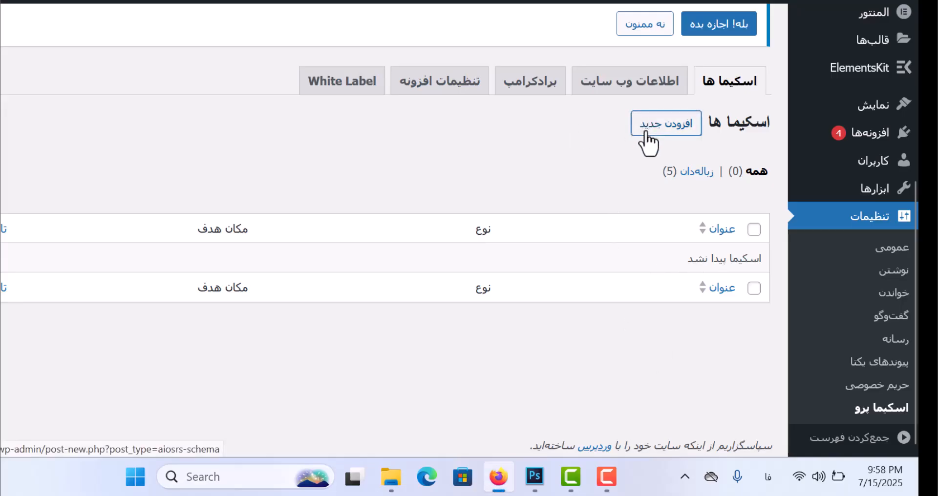
scroll(906, 151, "down", 3)
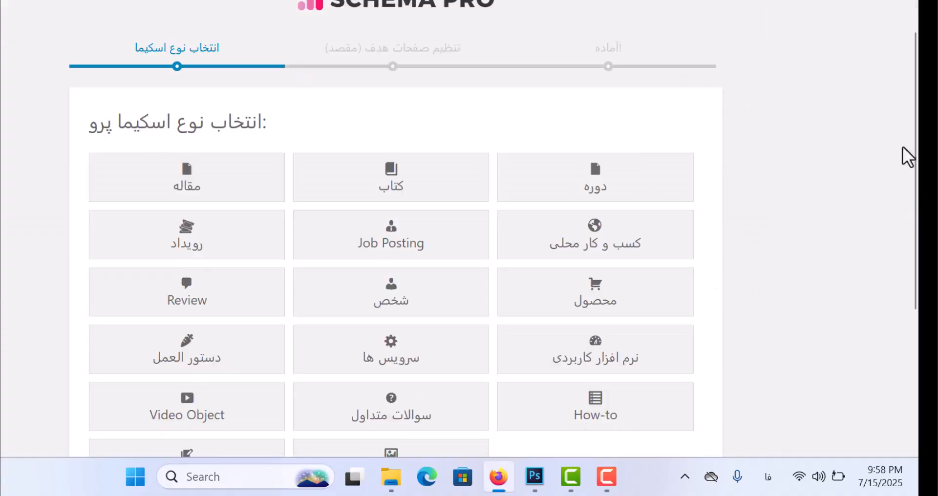
left_click_drag(913, 146, 913, 154)
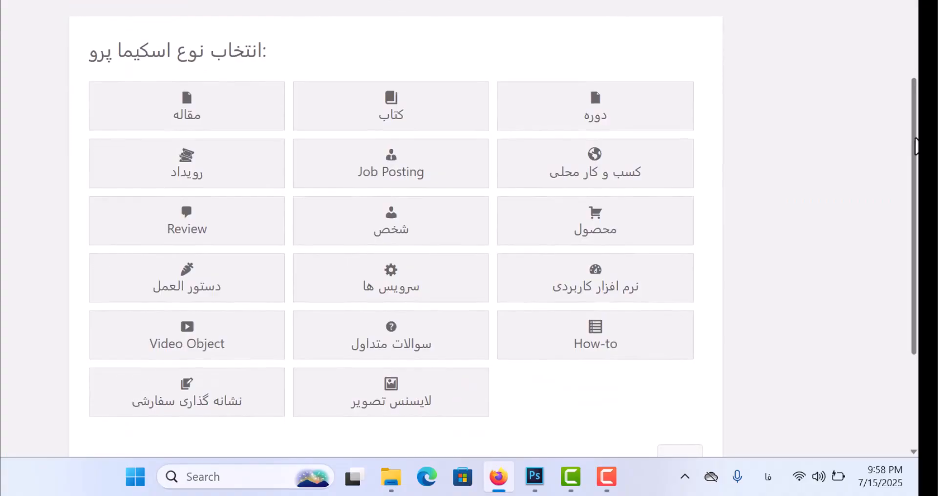
left_click_drag(913, 154, 908, 162)
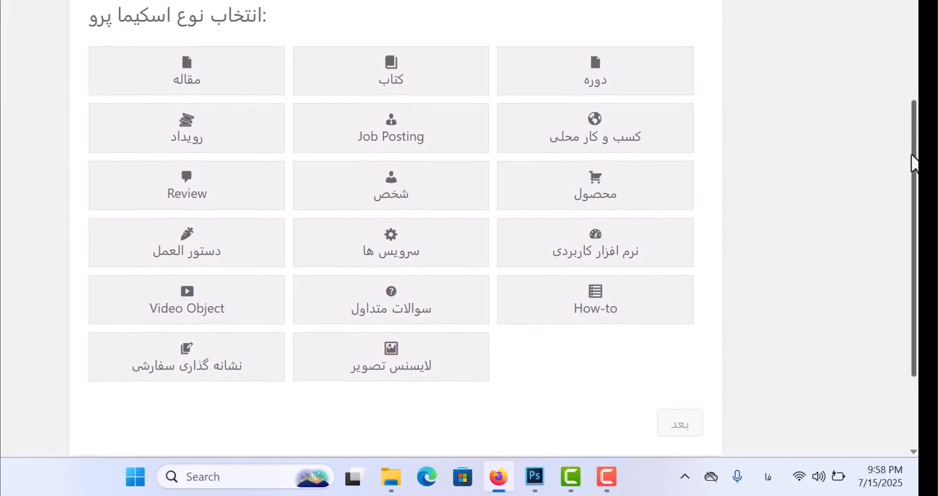
left_click_drag(914, 161, 913, 170)
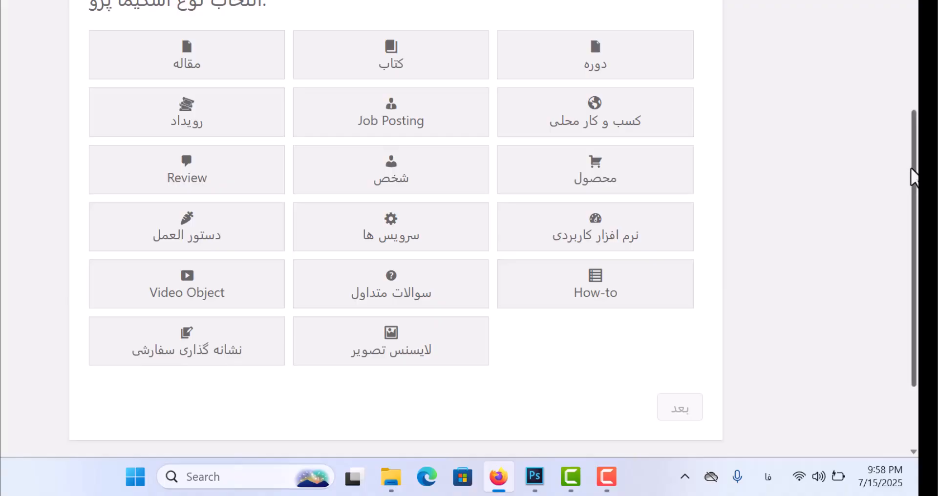
left_click_drag(910, 169, 913, 175)
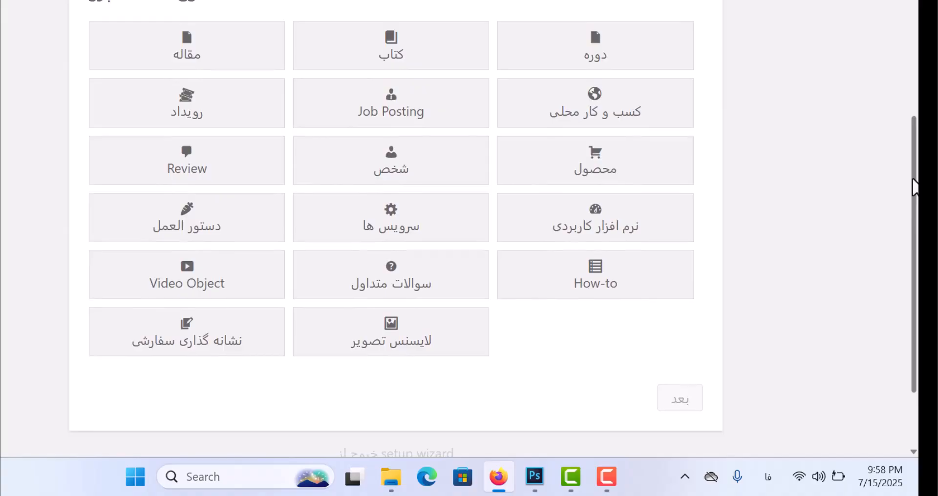
left_click_drag(912, 179, 911, 187)
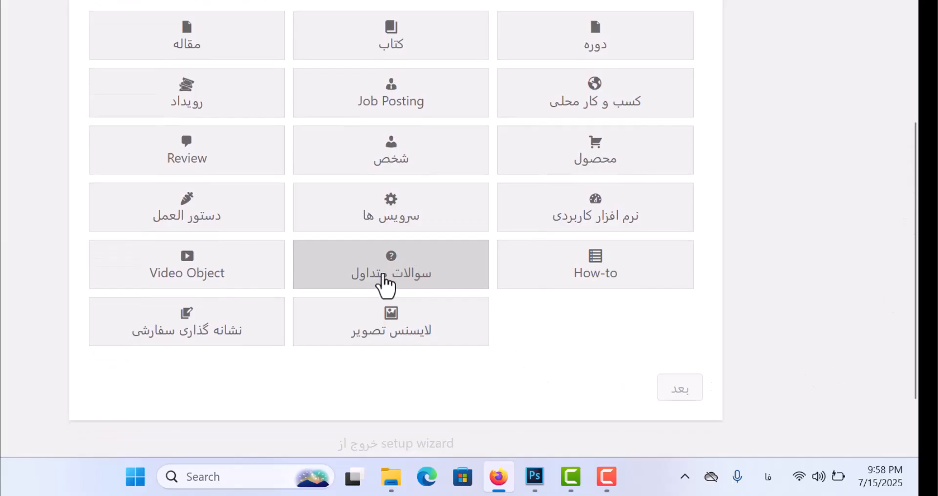
left_click(385, 279)
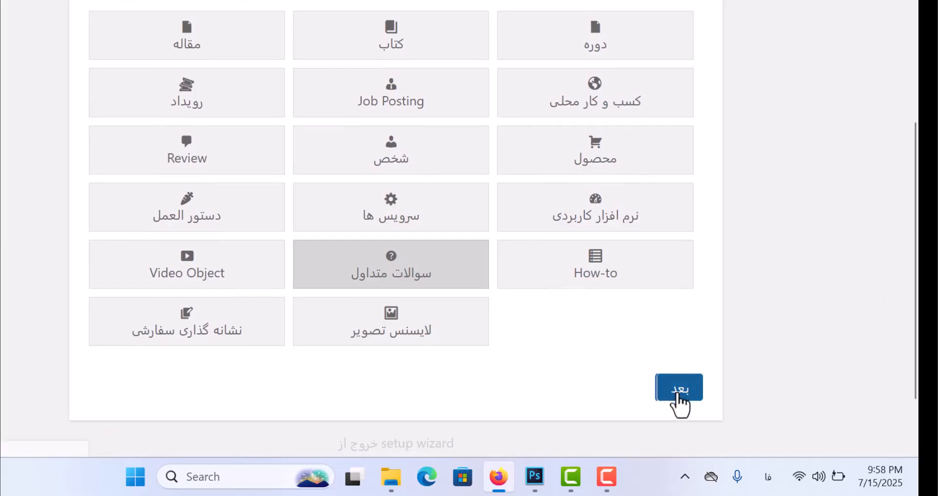
left_click(679, 388)
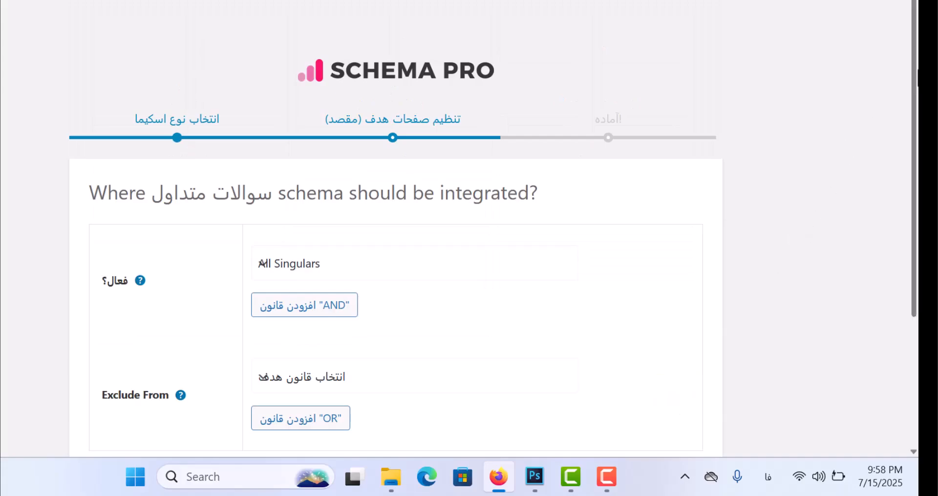
Set the FAQ schema's enable rule to همه نوشته‌ها (all posts) without any extra rule, and continue.
scroll(404, 194, "down", 2)
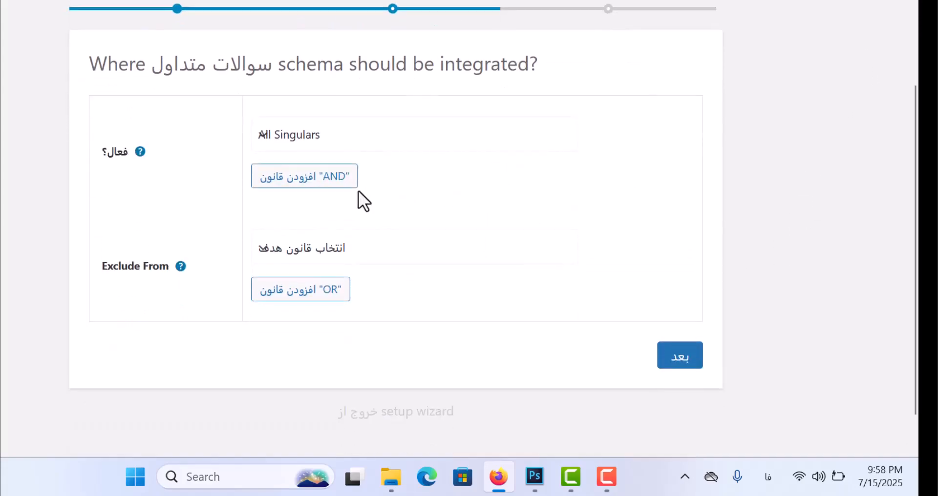
left_click(298, 185)
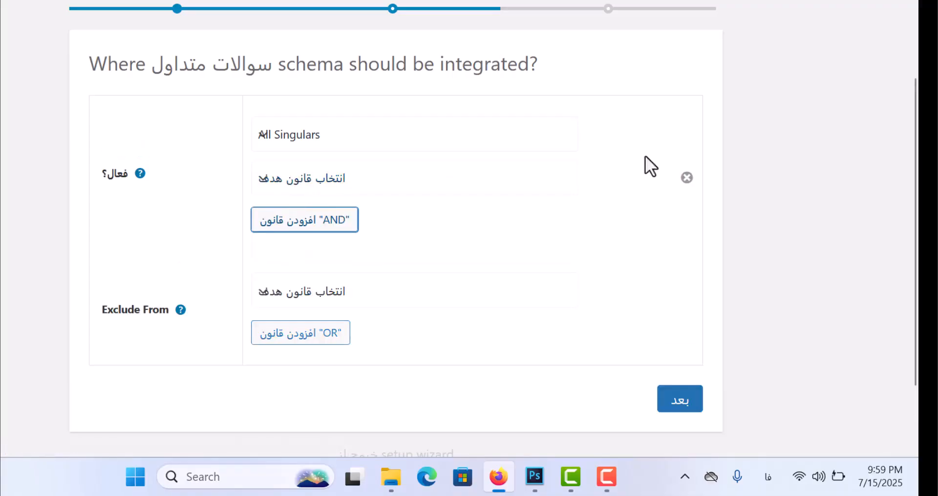
left_click(686, 178)
left_click(287, 137)
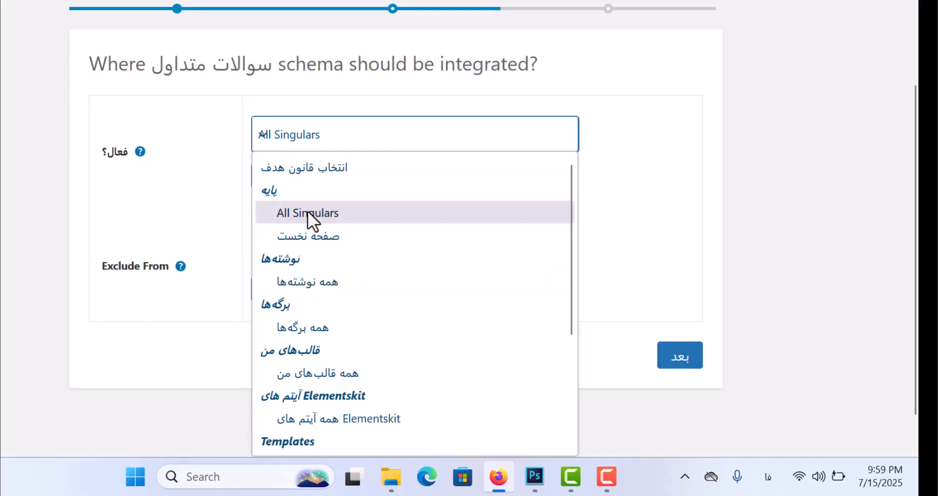
left_click(312, 282)
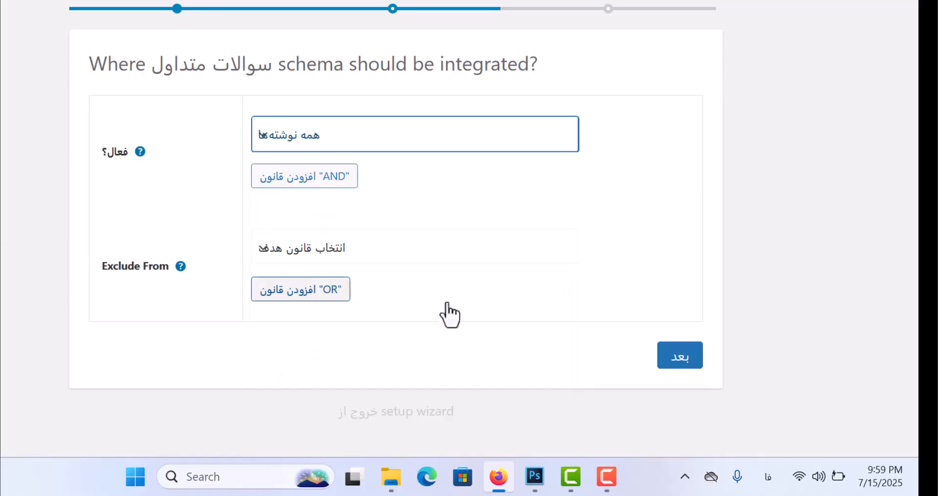
left_click(679, 364)
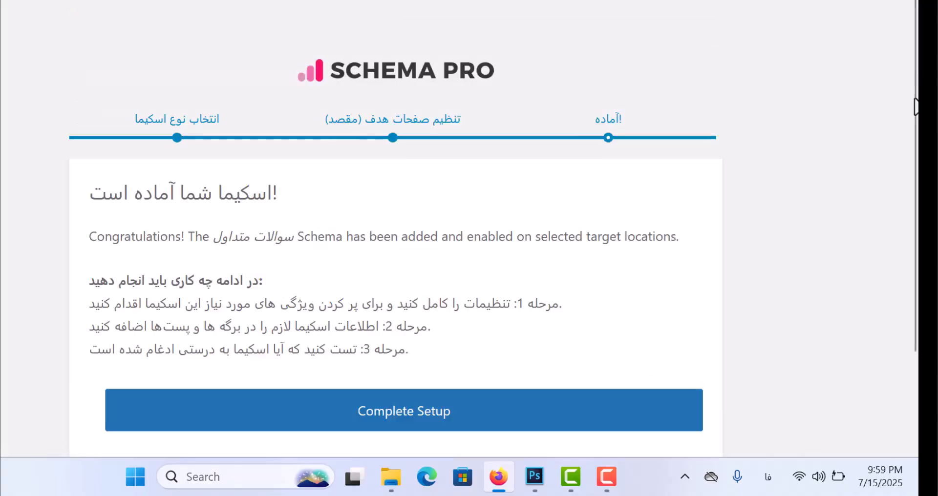
Complete the schema setup wizard and save the سوالات متداول schema with an update.
left_click_drag(914, 110, 899, 151)
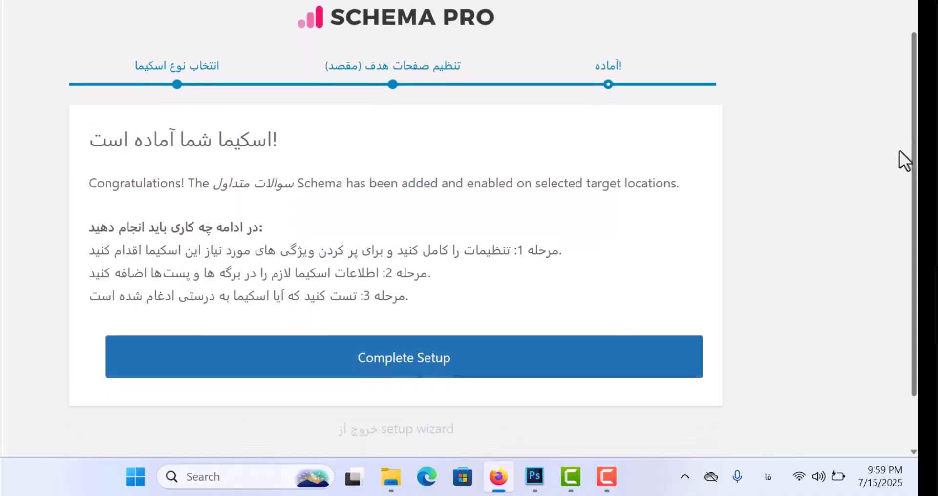
left_click(443, 357)
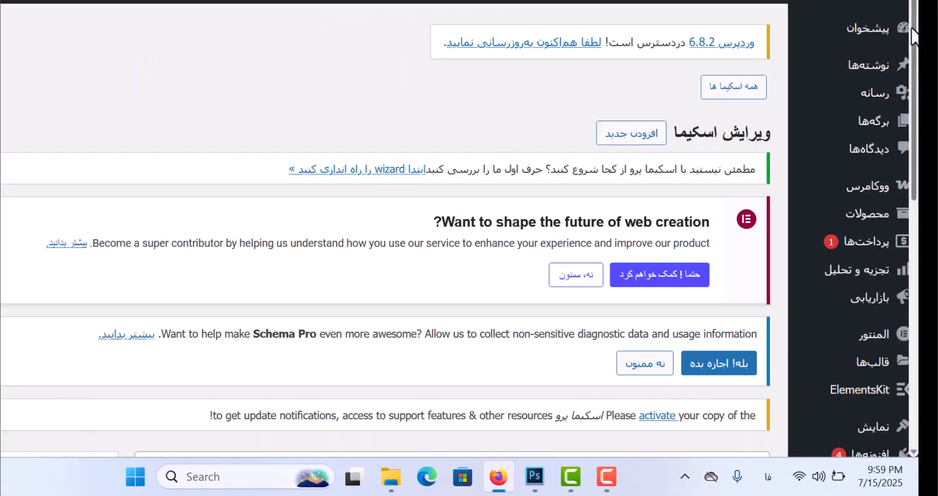
left_click_drag(911, 29, 918, 256)
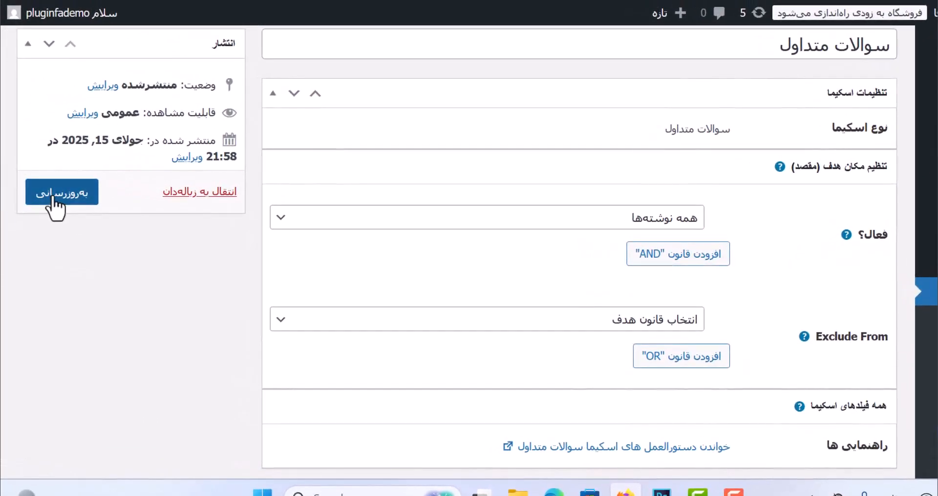
left_click(53, 197)
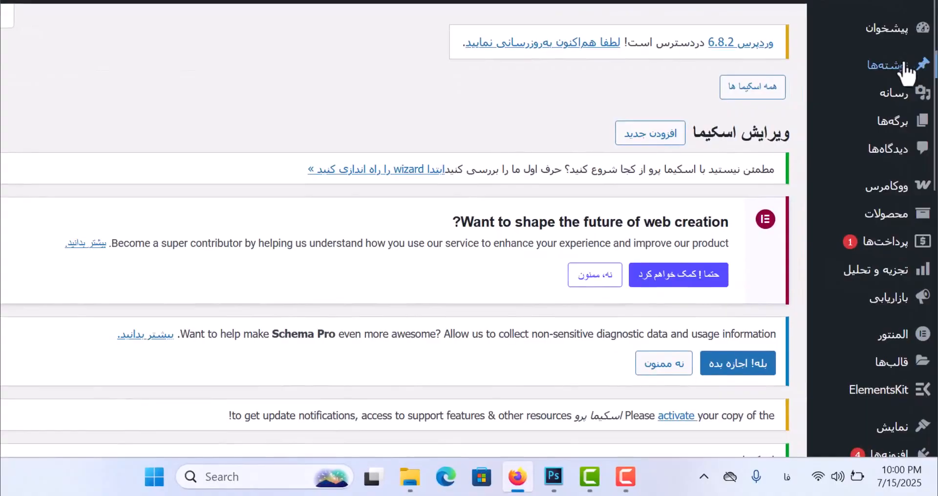
Open the add-post page (افزودن نوشته) in a new browser tab and bring up its title and content editor.
mouse_move(905, 69)
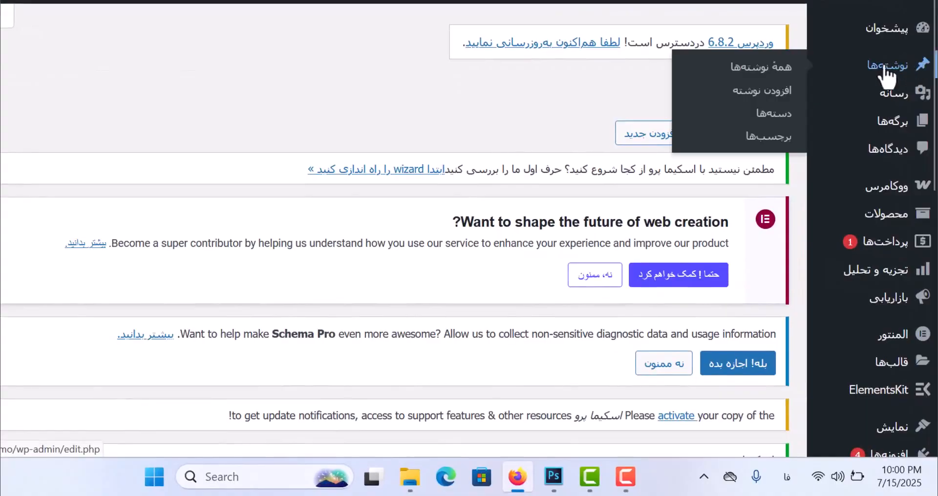
right_click(760, 100)
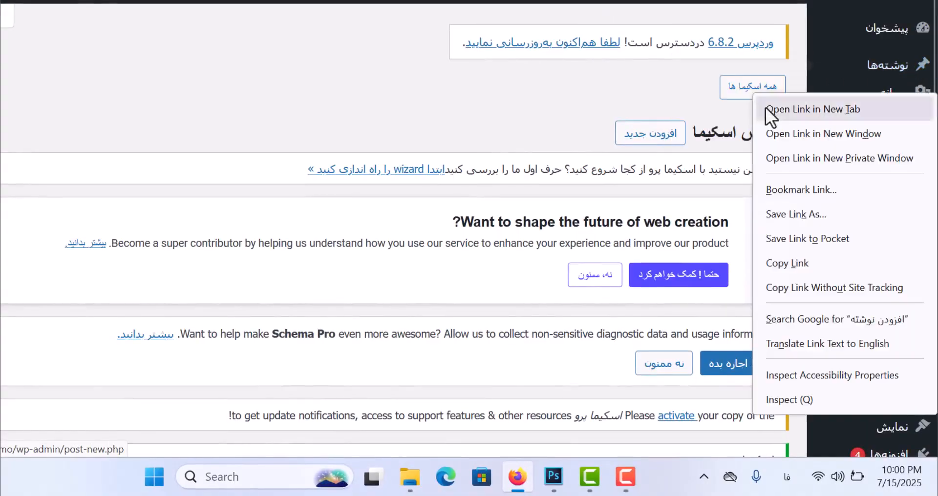
left_click(772, 108)
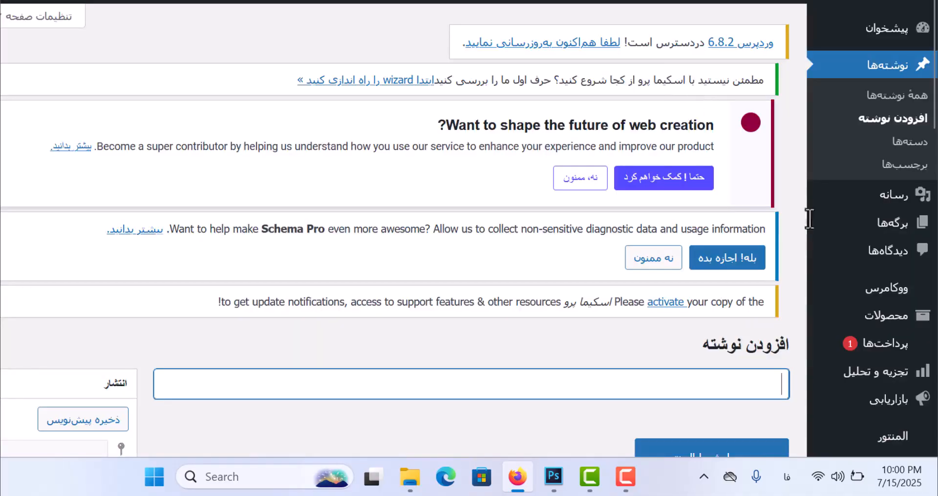
scroll(924, 110, "down", 5)
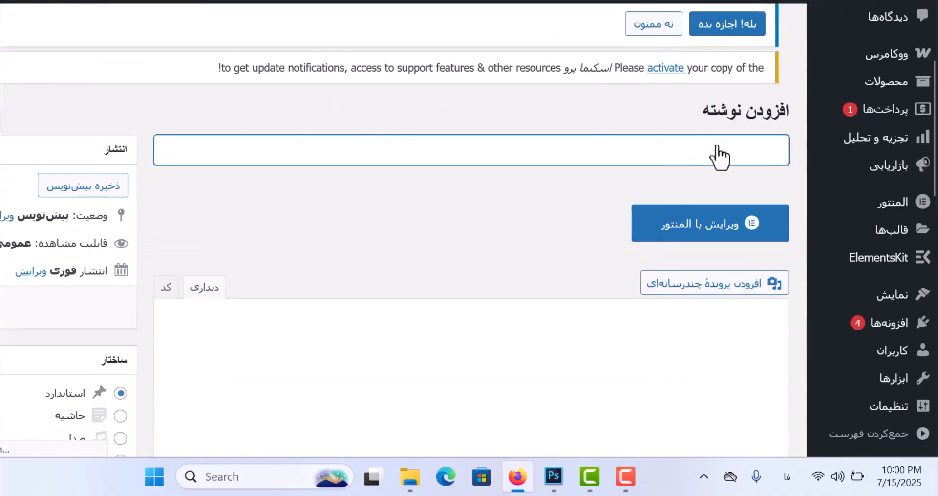
Enter تست اسکیما as the title of the new post.
scroll(728, 166, "up", 5)
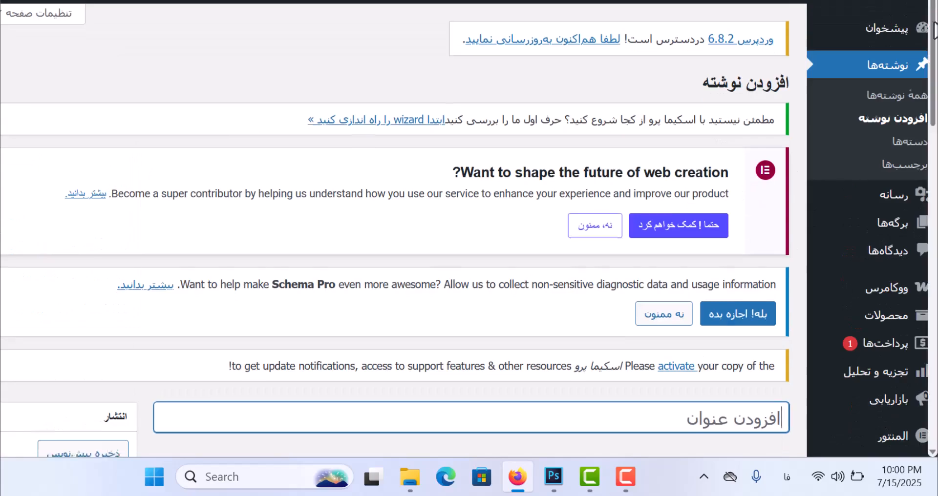
scroll(741, 190, "down", 4)
type("ب")
key("BackSpace")
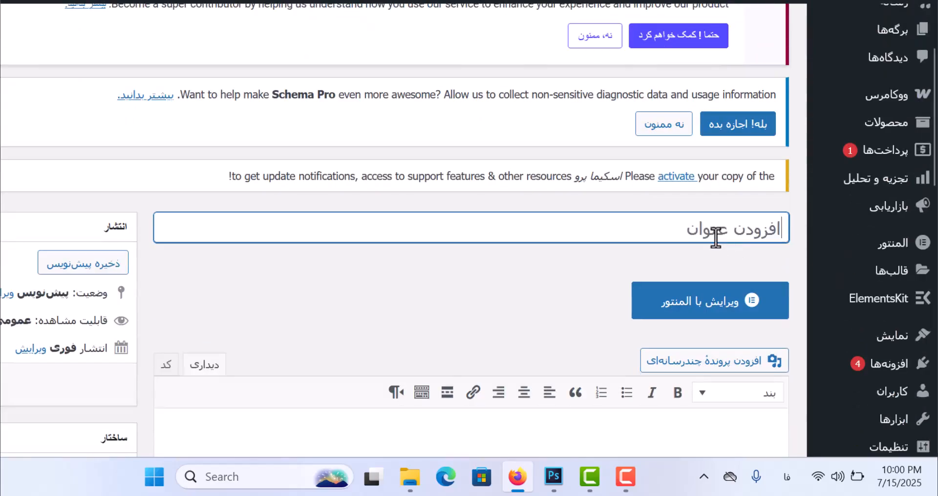
type("تیست")
key("BackSpace")
type("=")
key("BackSpace")
key("BackSpace")
key("BackSpace")
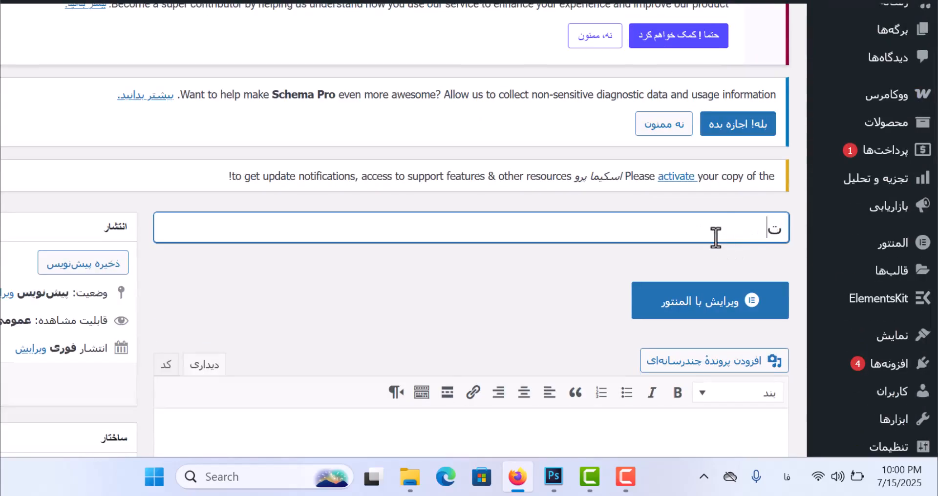
type("ست اسکیما")
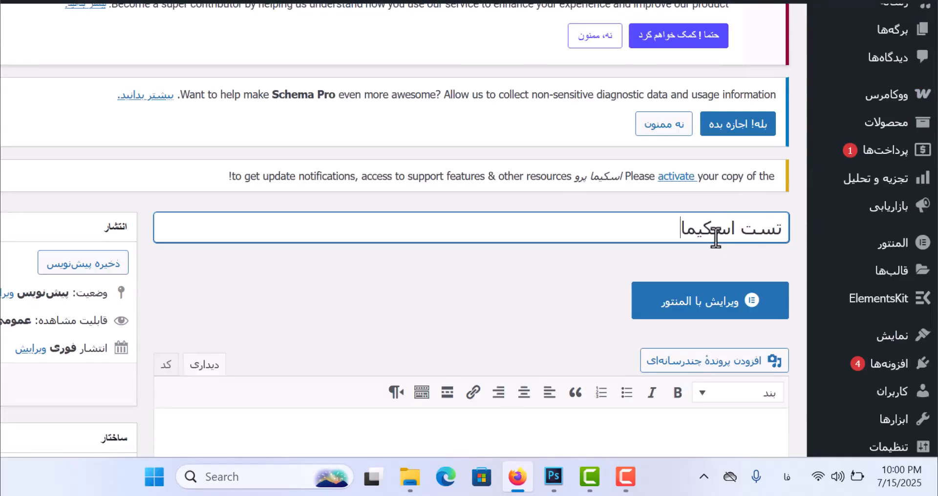
Add a first question-answer entry in the post's سوالات متداول schema box and try its سوال and پاسخ fields, leaving them empty.
scroll(934, 30, "down", 5)
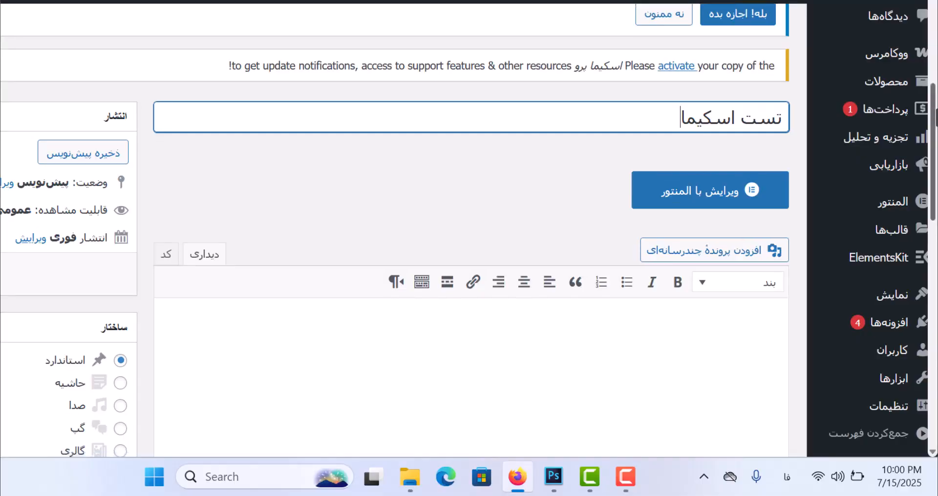
left_click_drag(936, 146, 936, 262)
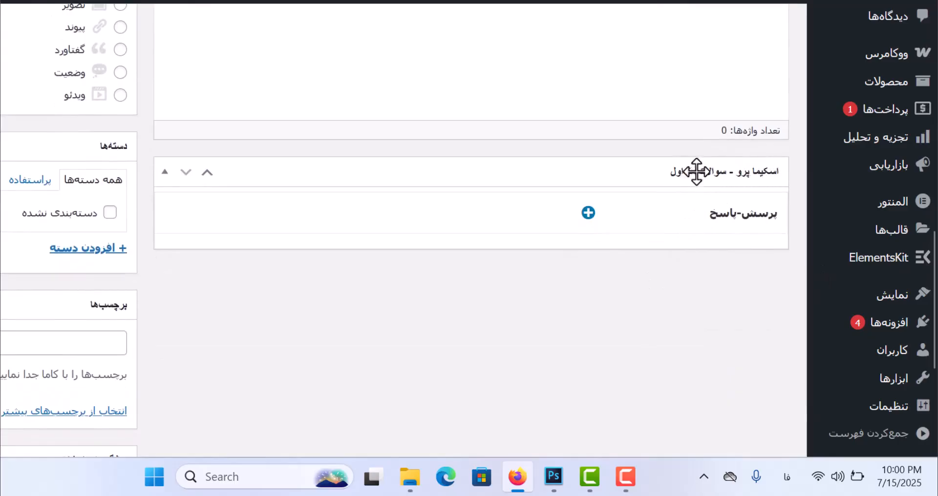
left_click(589, 216)
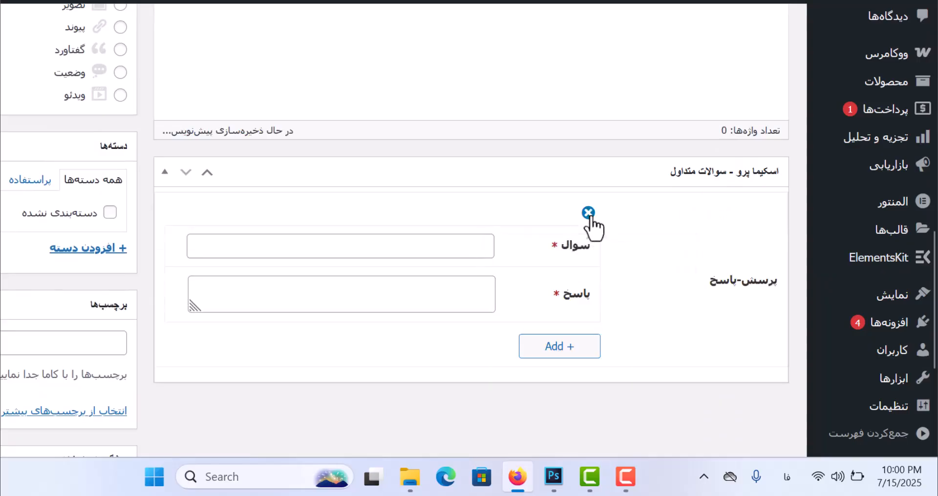
left_click(468, 248)
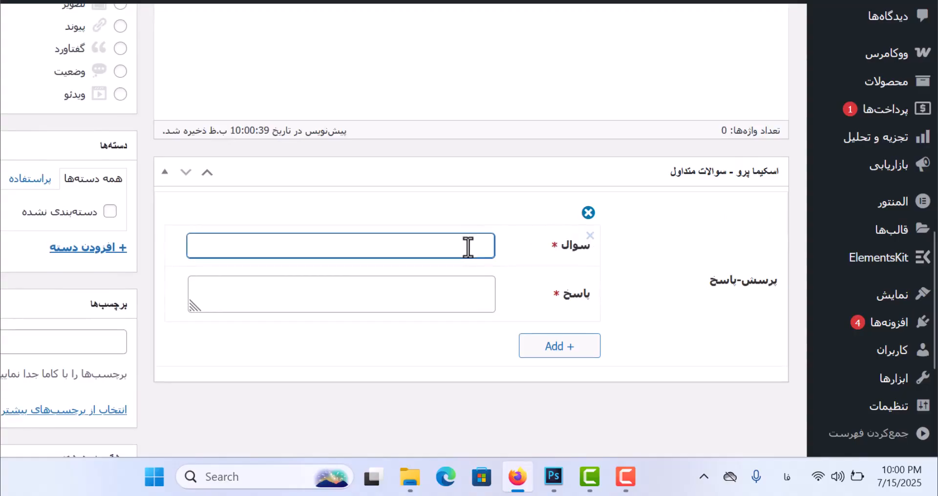
left_click(460, 291)
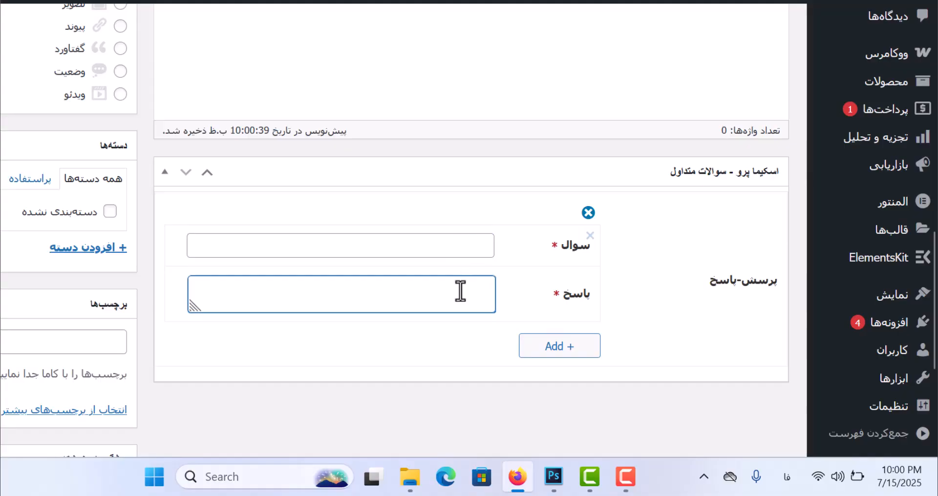
left_click(446, 248)
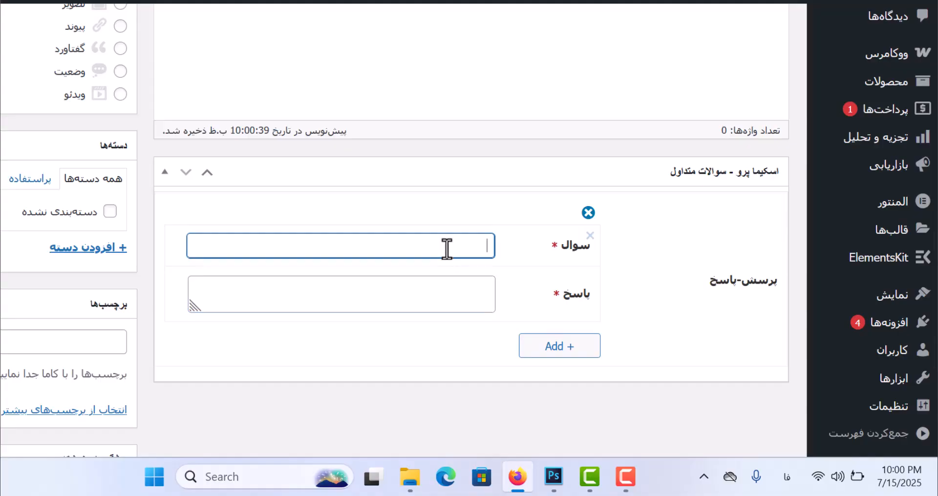
left_click(453, 297)
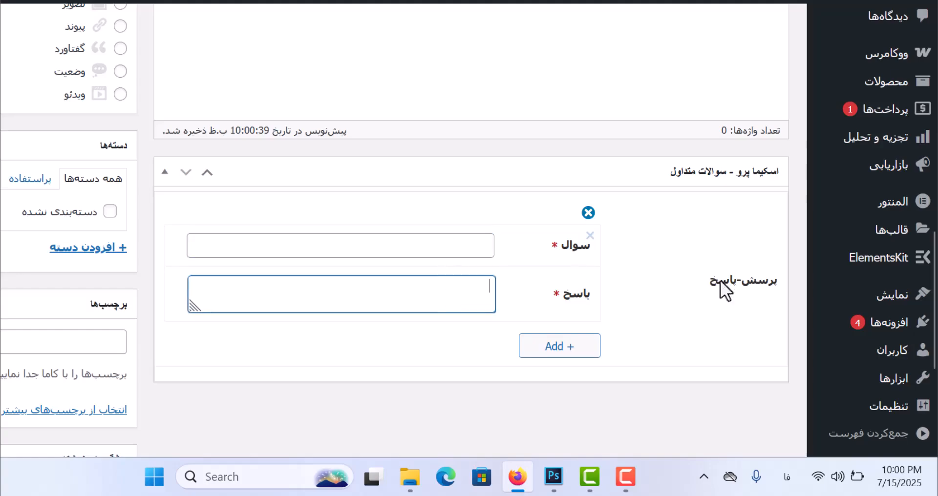
scroll(933, 294, "down", 2)
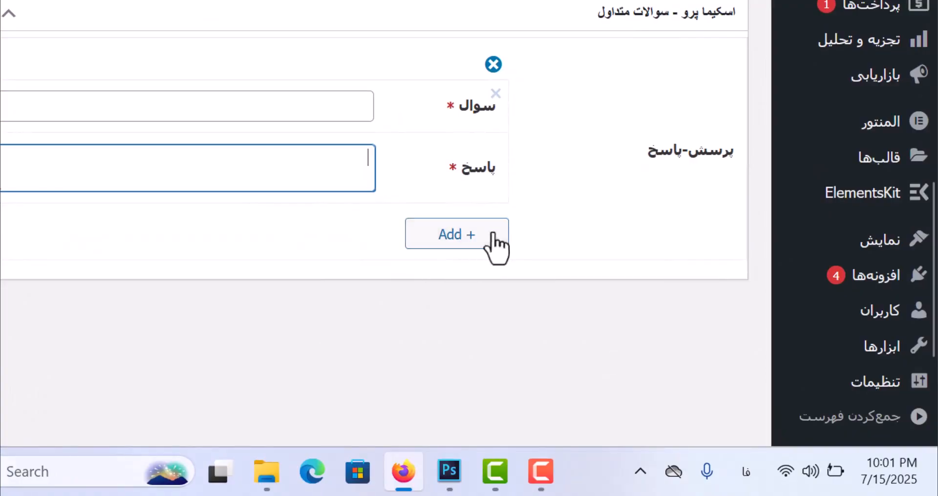
Add further blank question-answer pairs to the سوالات متداول schema box.
left_click(490, 237)
left_click_drag(934, 210, 934, 337)
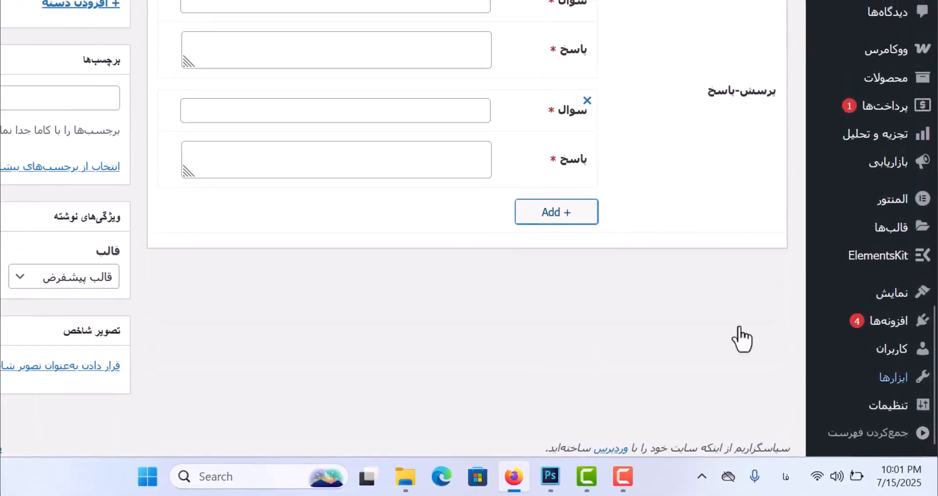
left_click(557, 217)
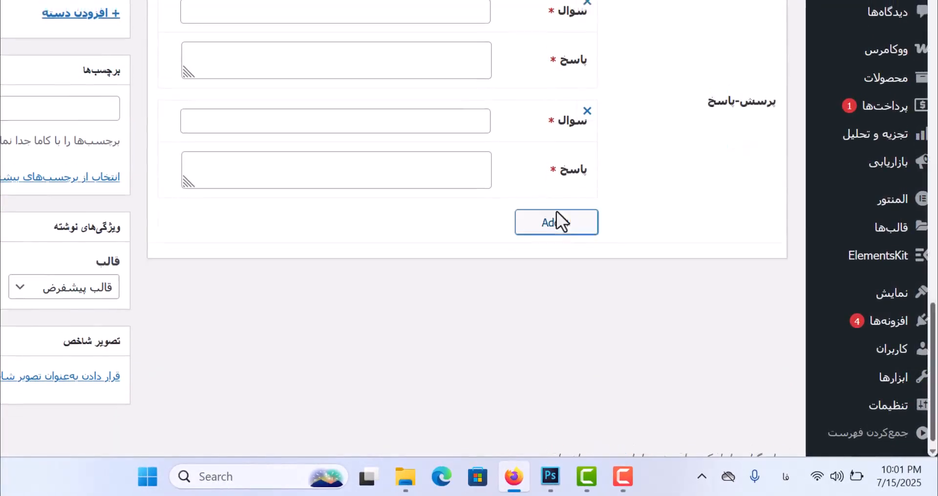
left_click(556, 216)
Publish the تست اسکیما post.
scroll(670, 240, "up", 2)
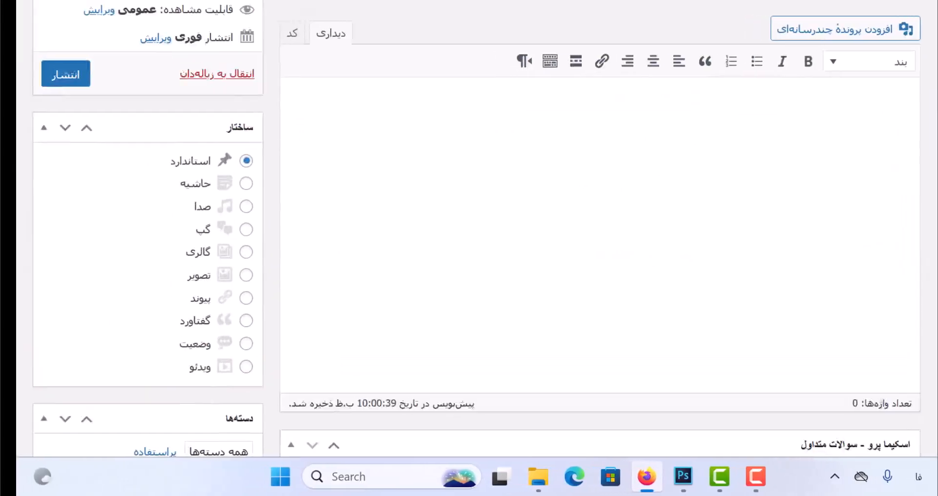
scroll(386, 177, "up", 5)
scroll(386, 177, "down", 2)
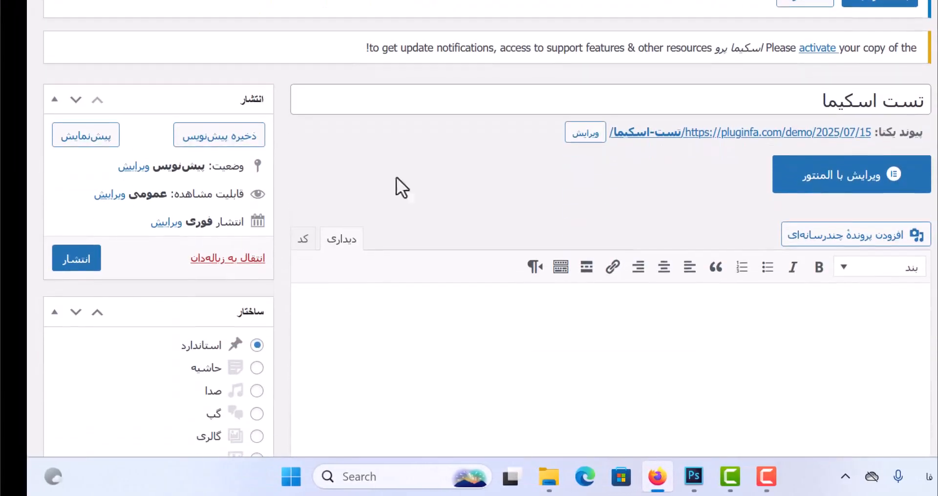
left_click(74, 259)
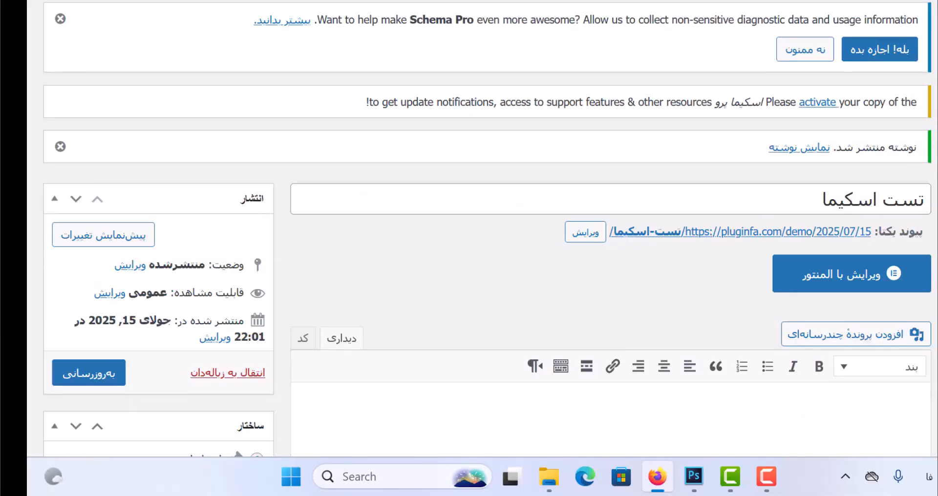
Return to the سوالات متداول schema, go to the Schema Pro schema list and start a new schema.
scroll(487, 229, "down", 1)
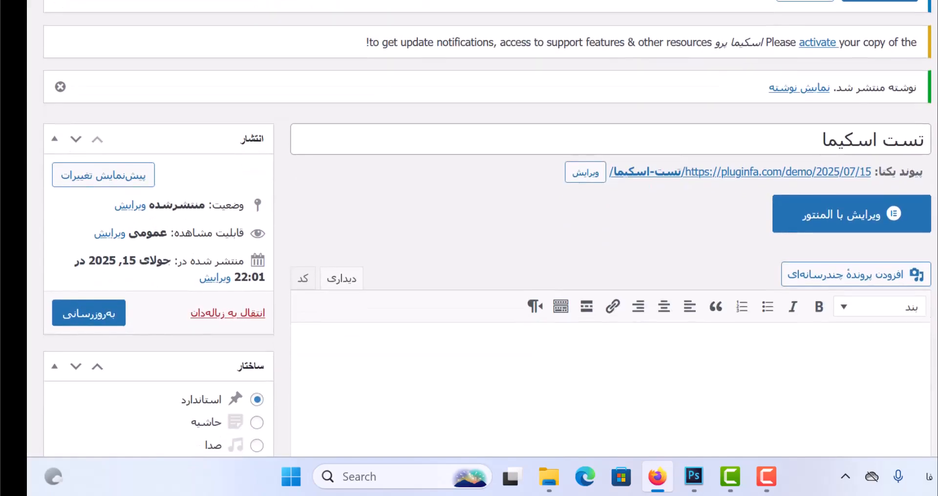
scroll(846, 98, "down", 1)
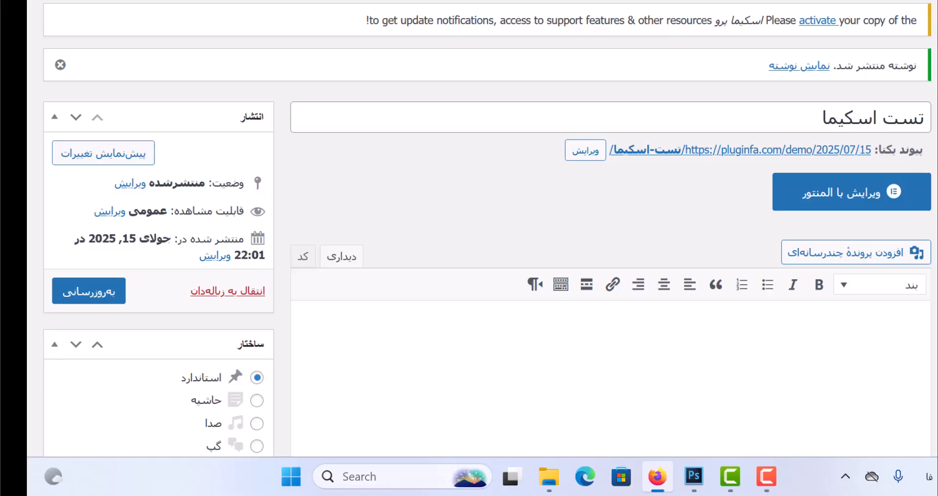
scroll(670, 284, "down", 1)
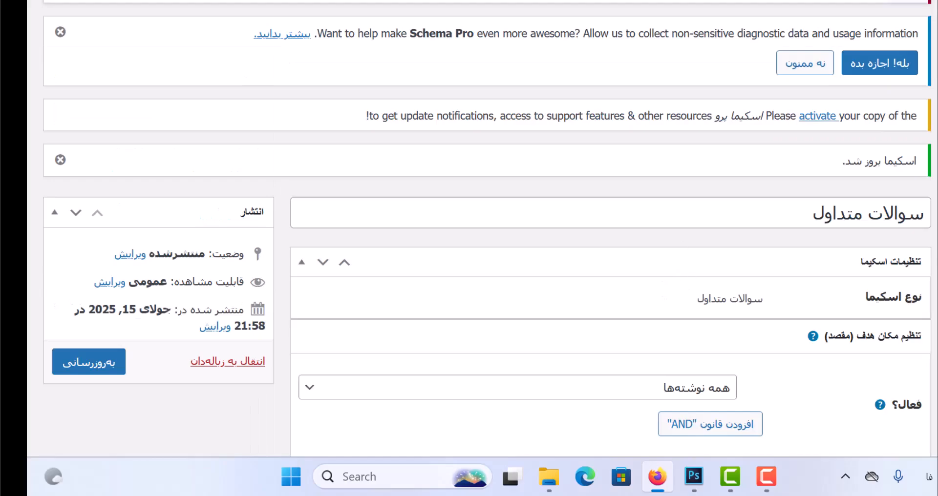
scroll(672, 286, "down", 3)
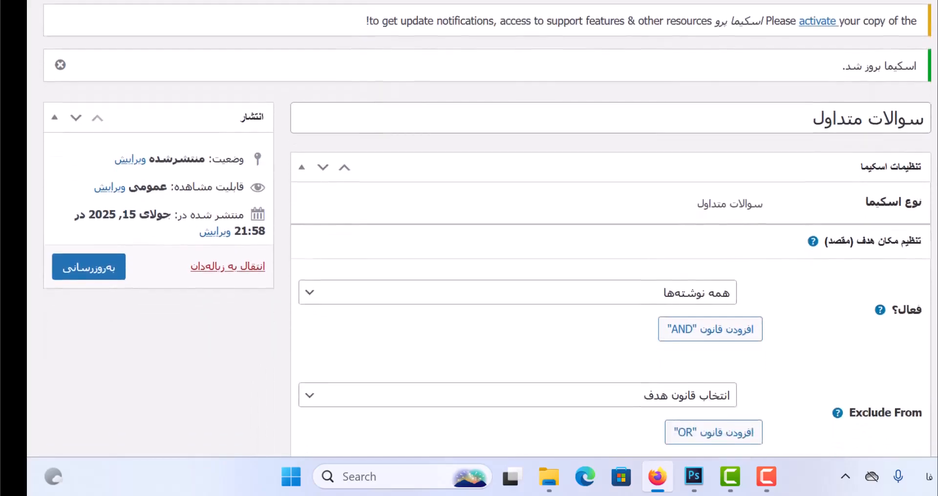
scroll(489, 229, "down", 2)
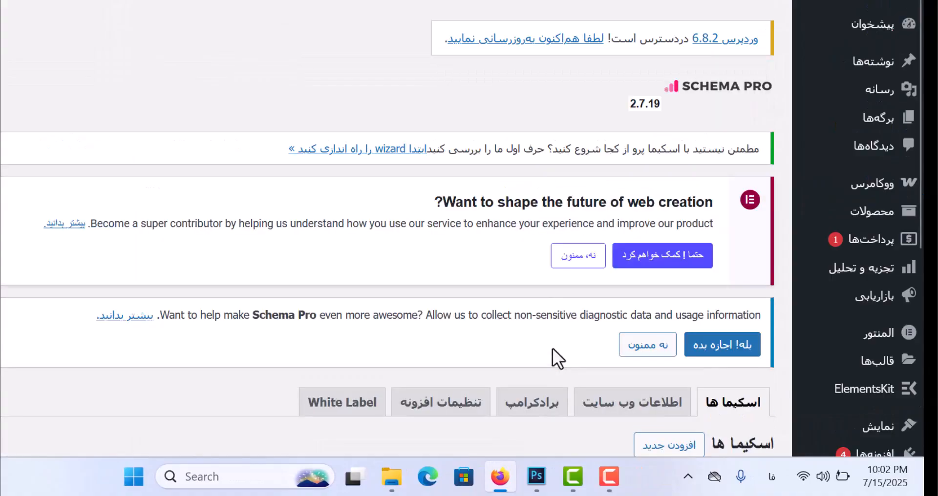
scroll(913, 143, "down", 6)
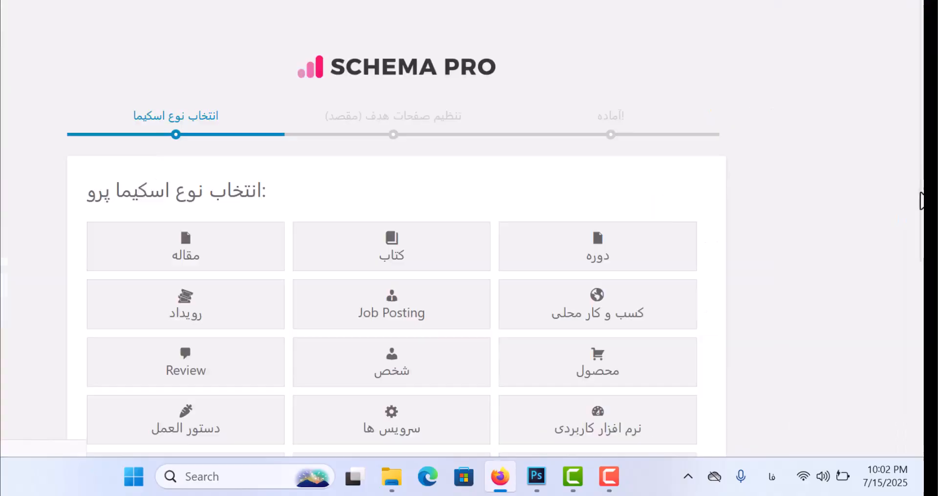
Choose محصول (product) as the new schema's type and continue to the target page settings.
left_click_drag(922, 161, 922, 294)
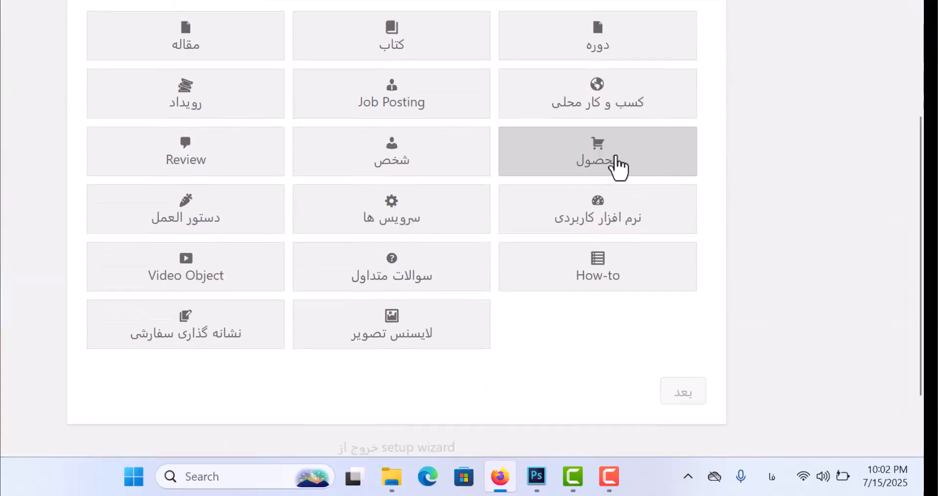
left_click(613, 166)
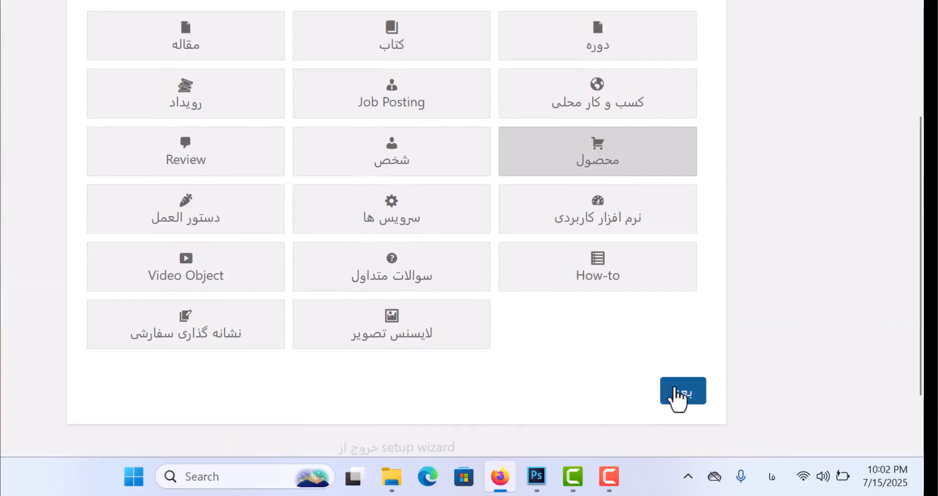
left_click(676, 397)
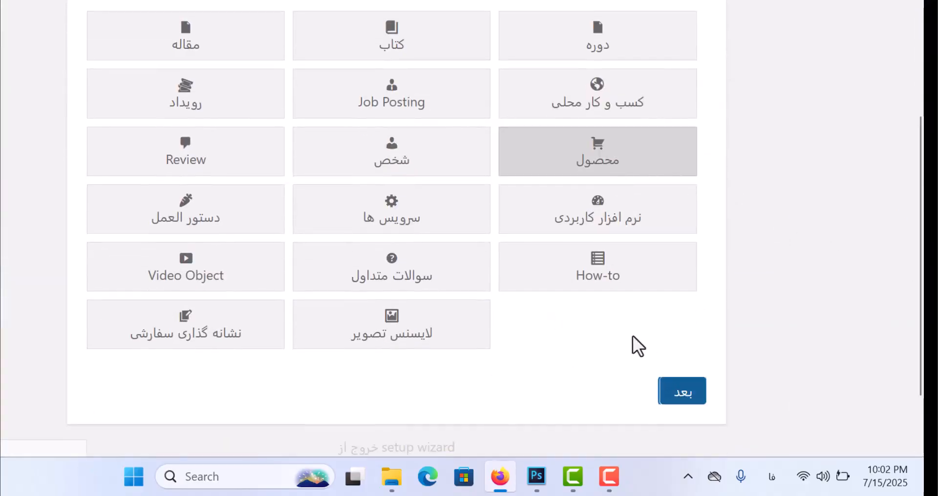
Set the محصول schema's enable rule to همه محصولات (all products) without any exclusion, and continue.
scroll(883, 180, "down", 2)
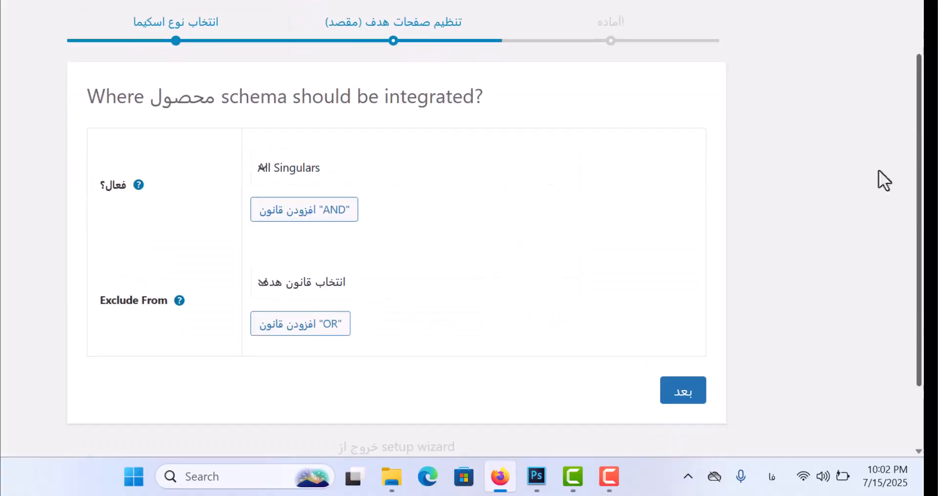
left_click(264, 169)
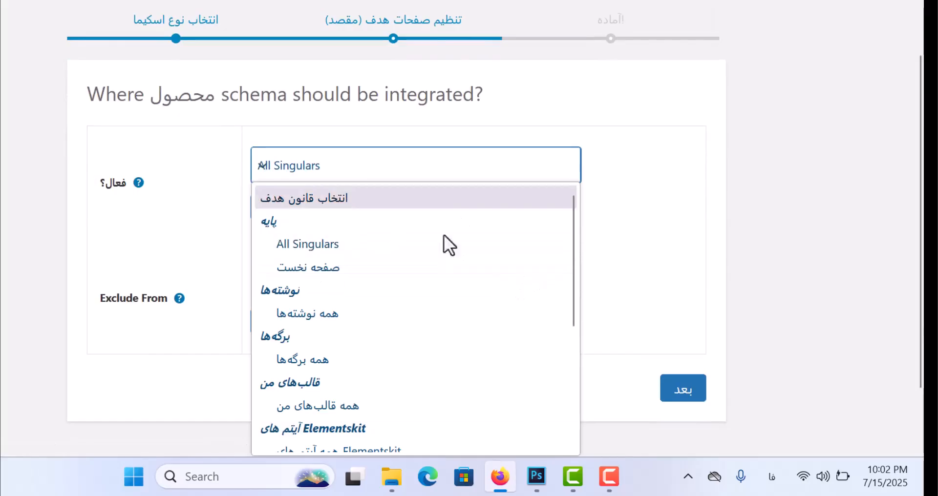
left_click_drag(570, 260, 562, 409)
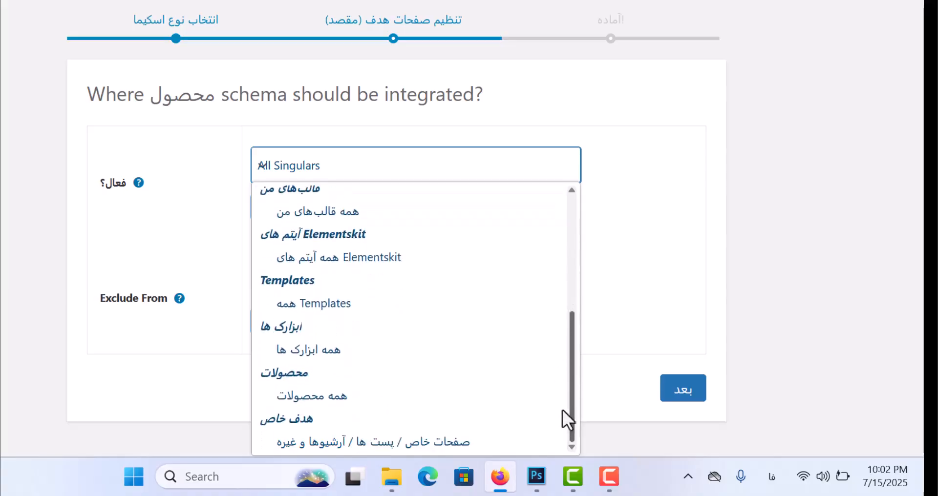
left_click(306, 395)
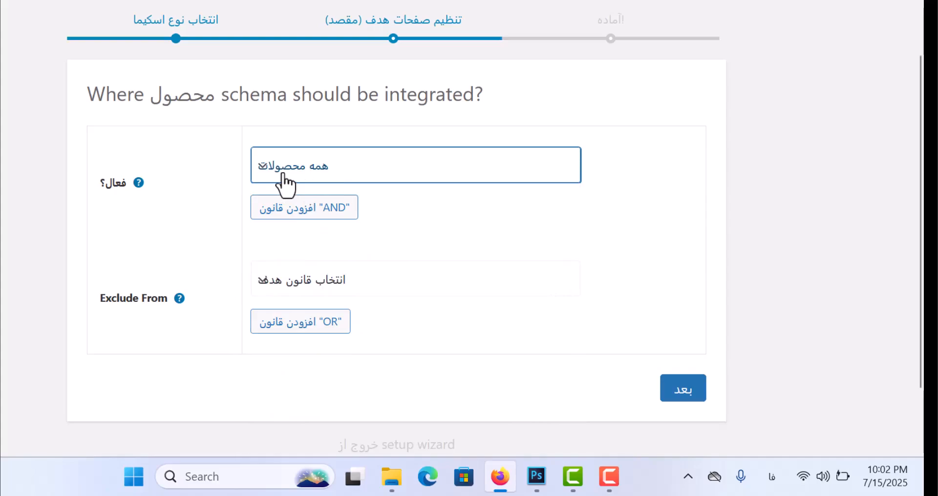
left_click(694, 386)
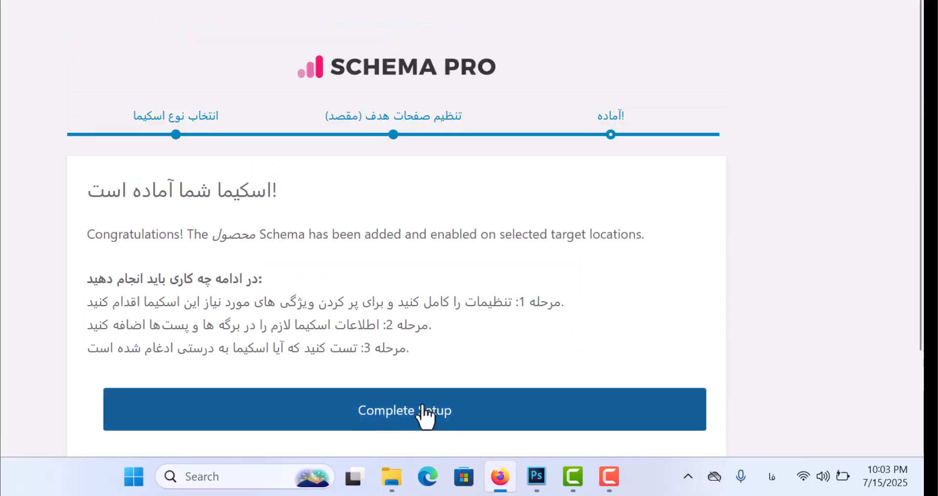
Complete the setup wizard and bring up the محصول schema's field mapping at the product name field.
left_click(364, 429)
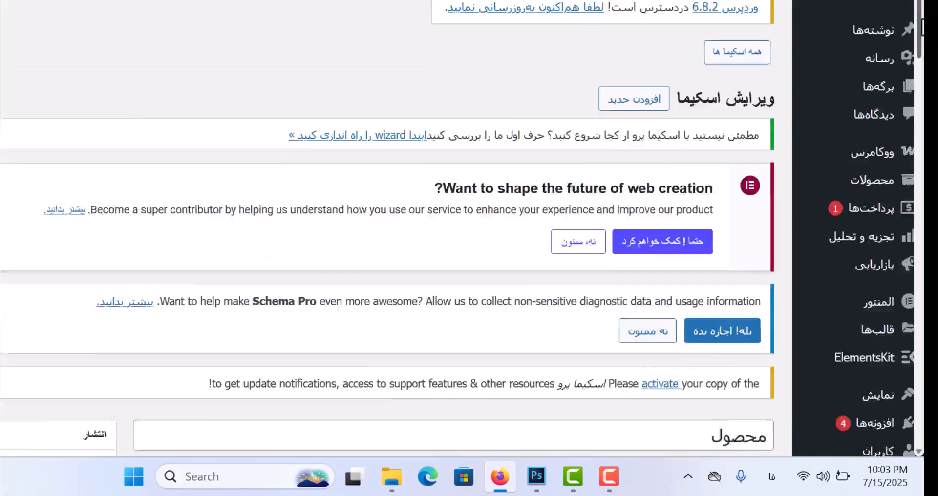
left_click_drag(922, 25, 921, 66)
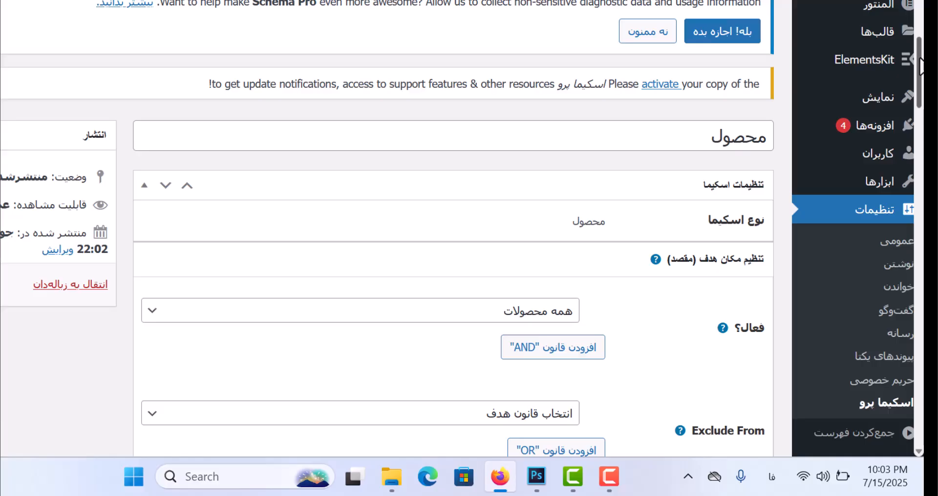
left_click_drag(921, 66, 921, 146)
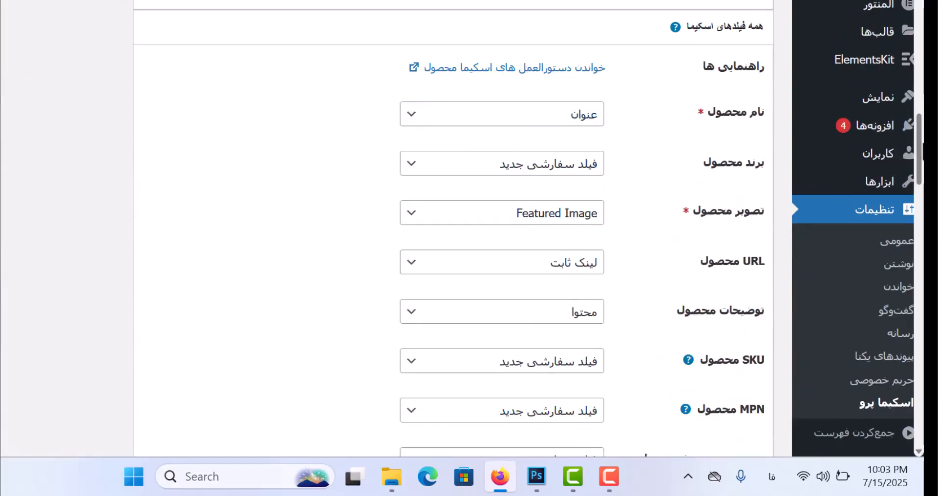
left_click_drag(714, 113, 755, 118)
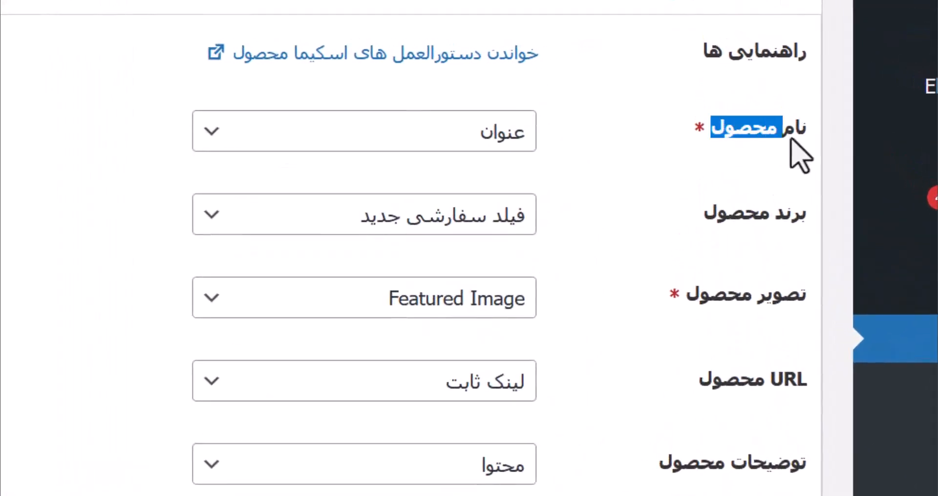
Examine the mapping sources offered for the نام محصول (product name) field without choosing a different one.
left_click(792, 142)
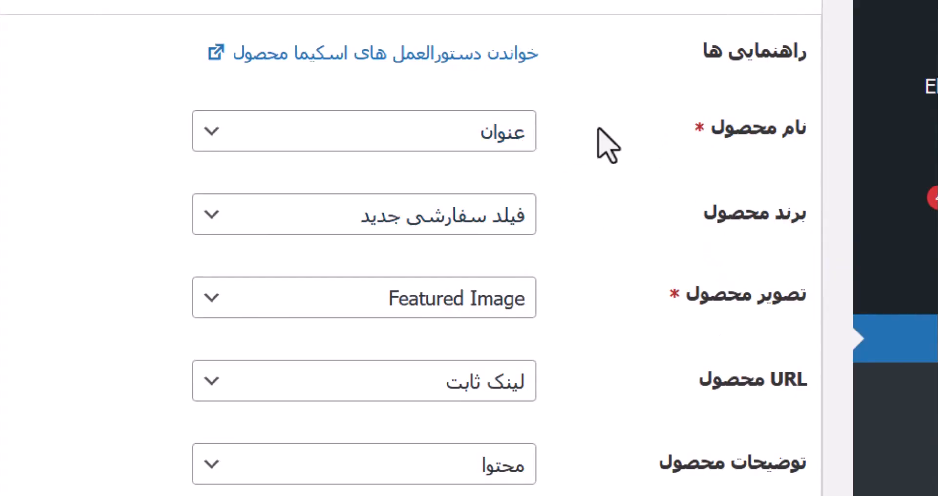
left_click(483, 132)
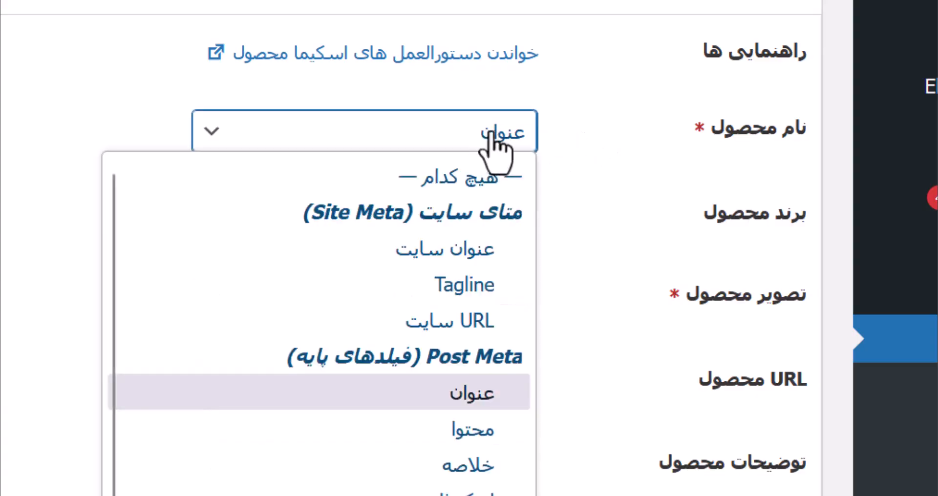
left_click(482, 131)
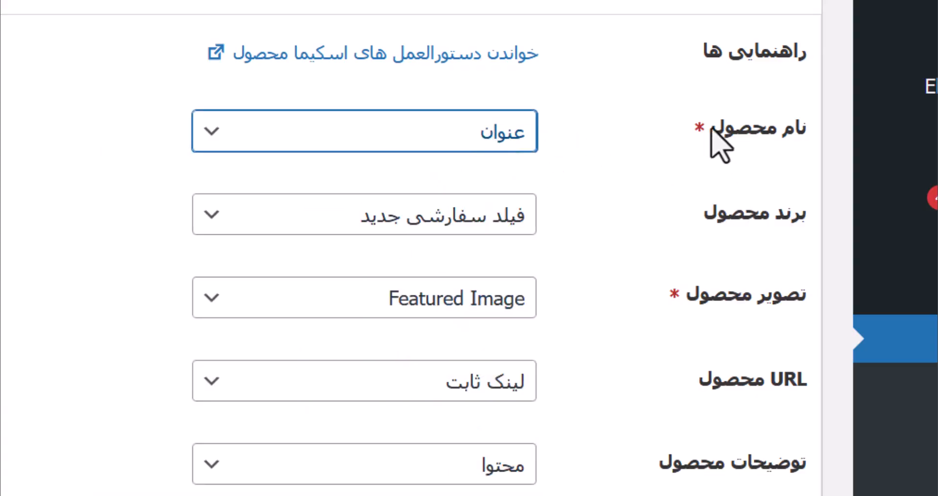
left_click_drag(713, 129, 809, 133)
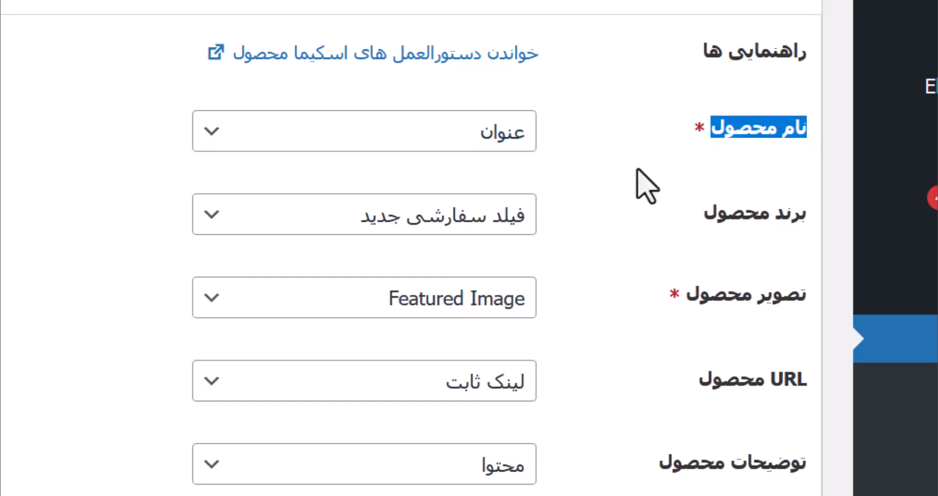
left_click(612, 177)
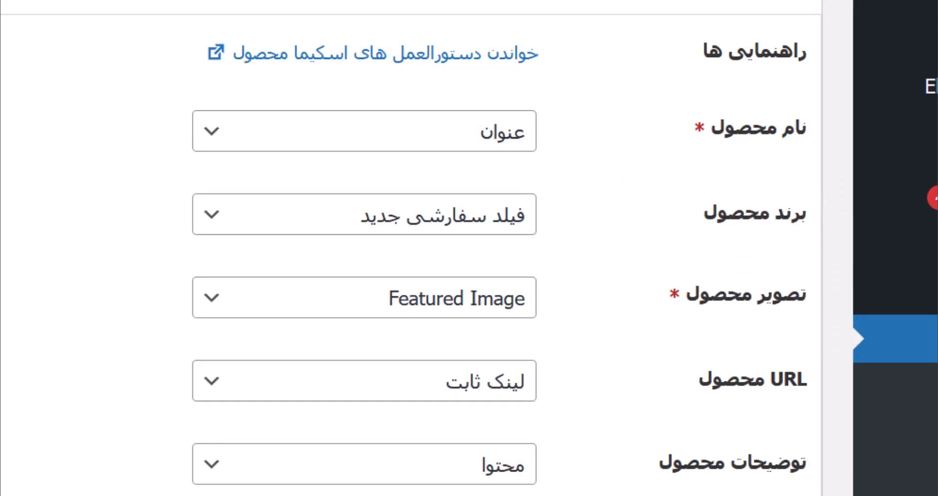
Examine the محصول schema's field mappings from برند محصول to Merchant Return Policy, including the MPN محصول source choices.
scroll(410, 244, "down", 5)
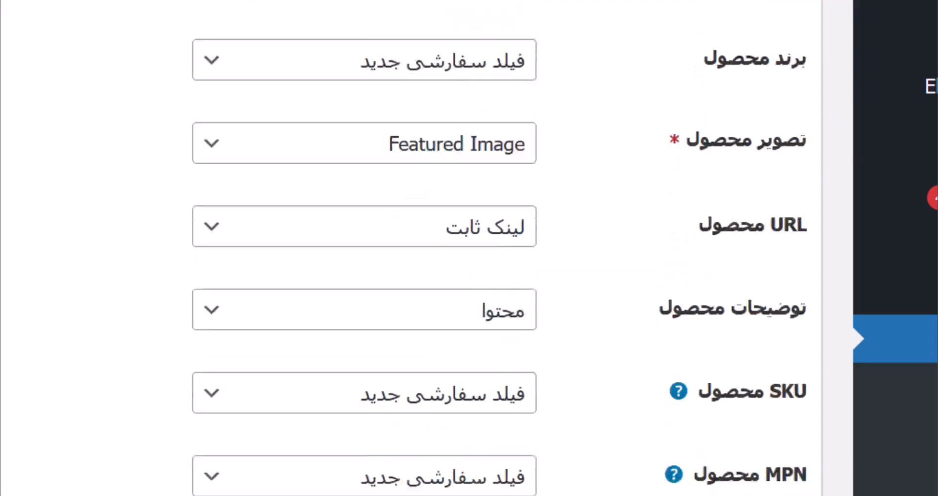
scroll(410, 244, "down", 3)
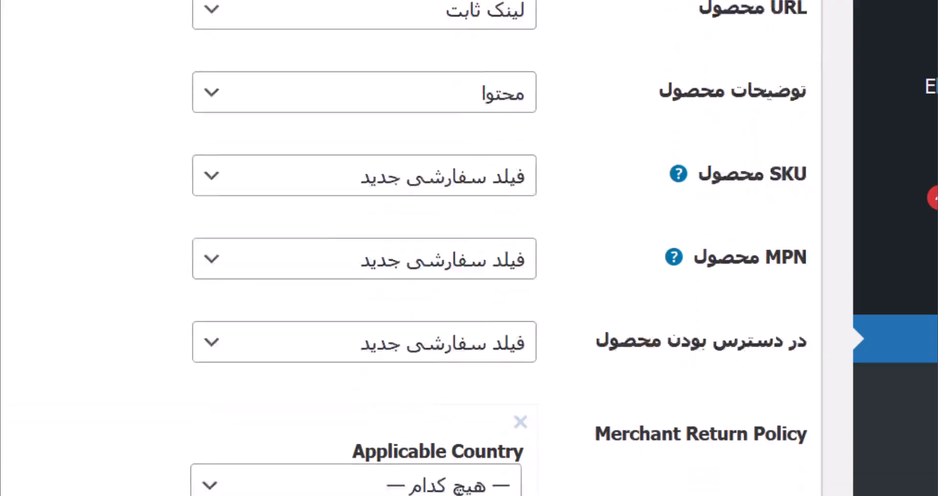
scroll(411, 245, "down", 8)
scroll(410, 244, "up", 7)
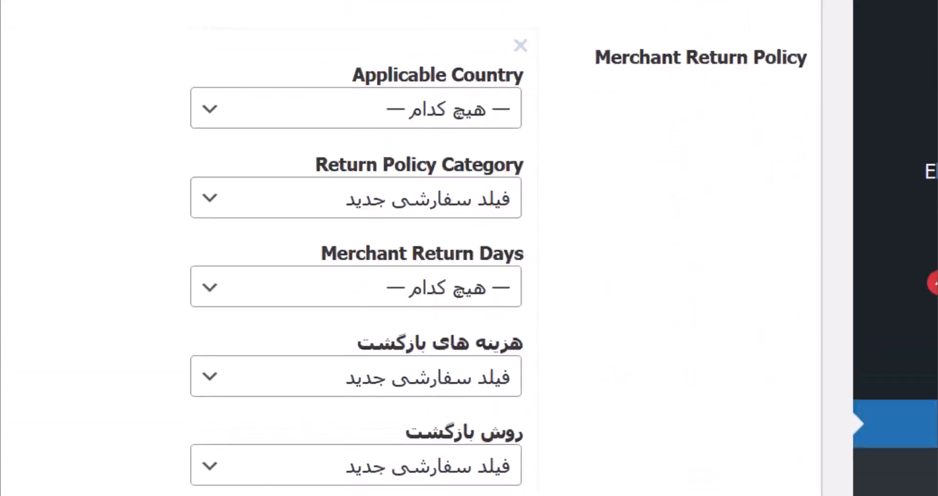
scroll(362, 222, "down", 1)
scroll(361, 222, "up", 4)
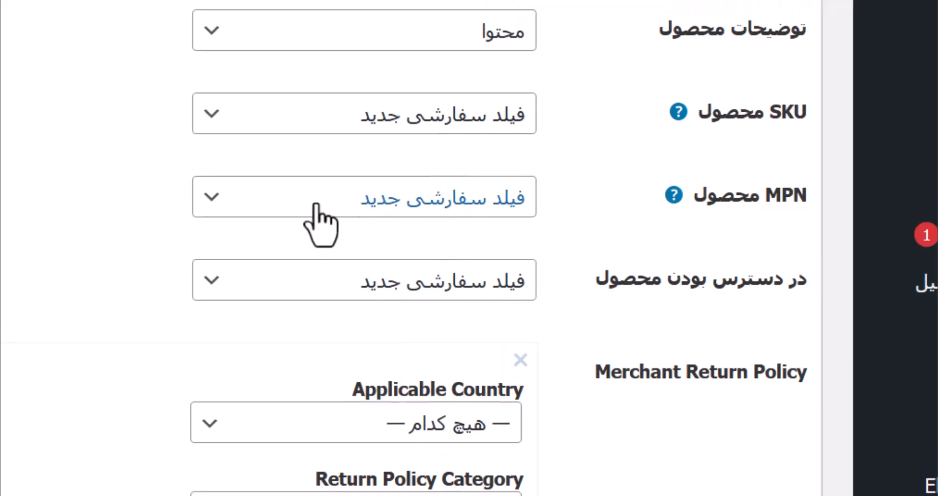
left_click(311, 178)
left_click(318, 203)
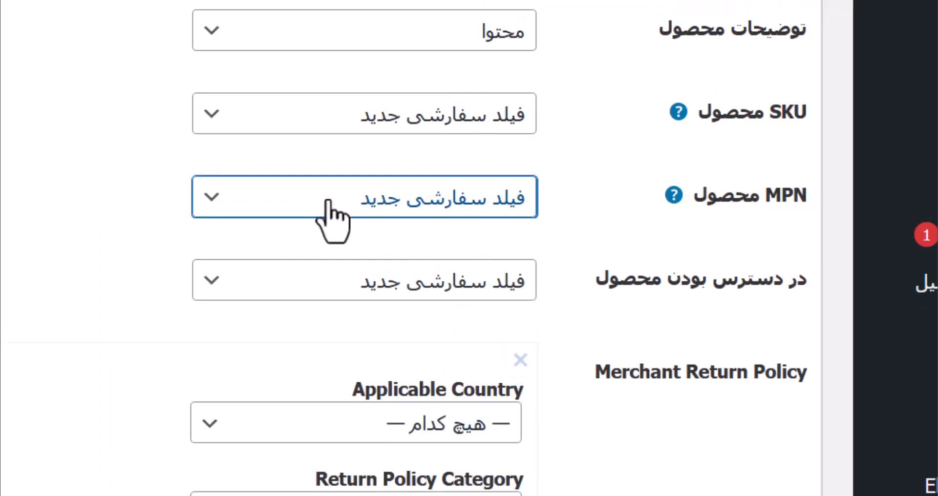
Review the schema's return policy, جزئیات حمل و نقل (shipping details), price, currency and Review field mappings.
scroll(357, 244, "down", 10)
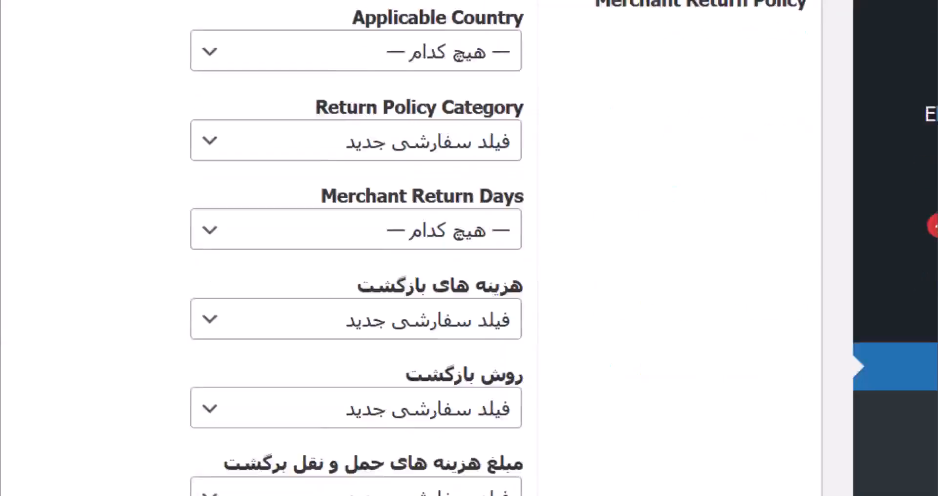
scroll(357, 245, "down", 6)
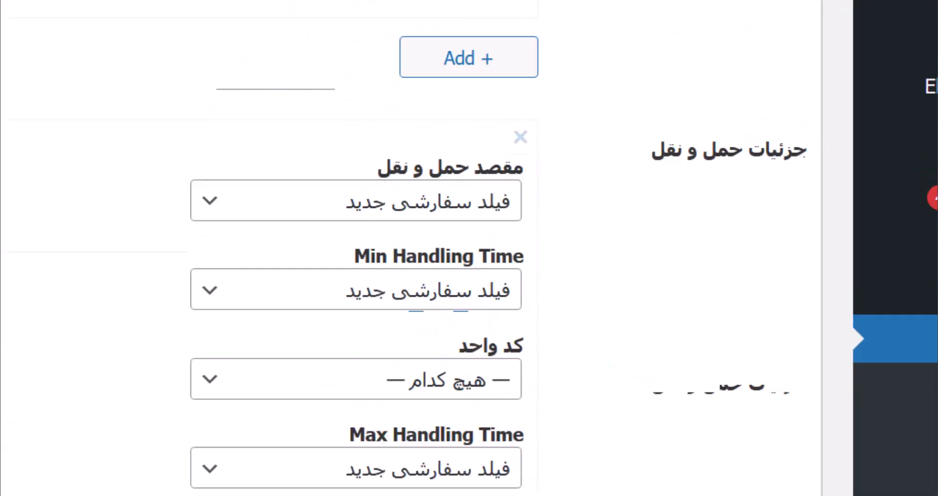
scroll(356, 244, "down", 15)
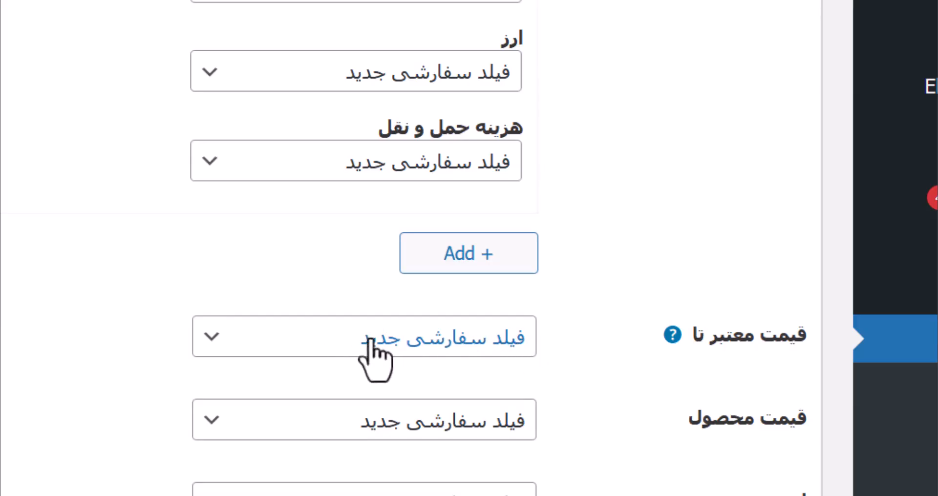
scroll(498, 248, "down", 8)
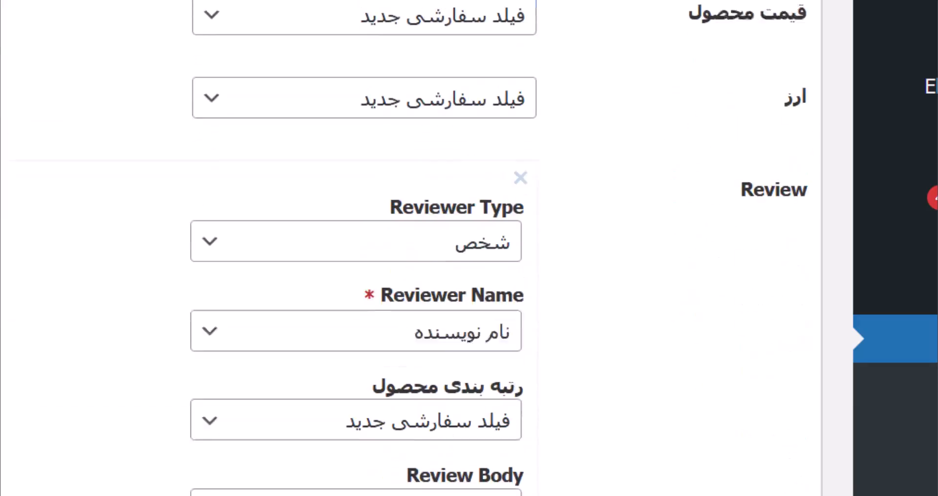
scroll(469, 248, "up", 2)
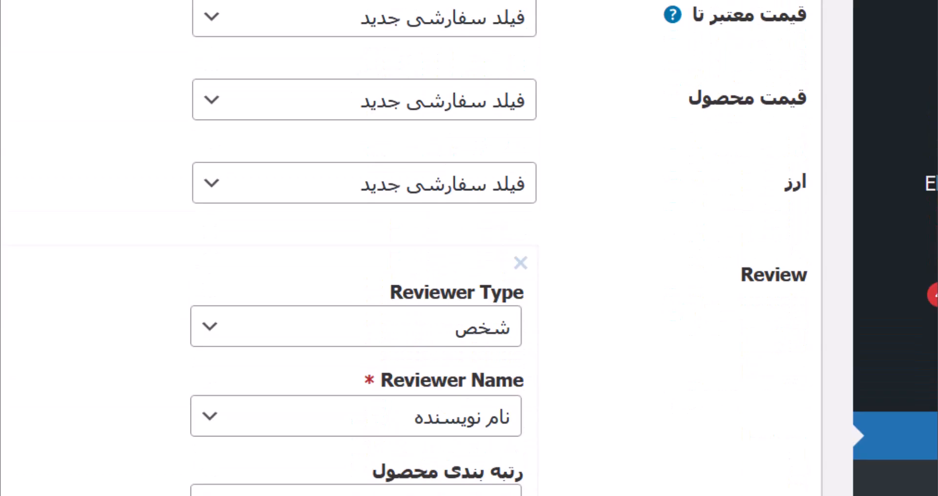
Update the محصول schema and title a new product تست محصول.
scroll(469, 248, "up", 20)
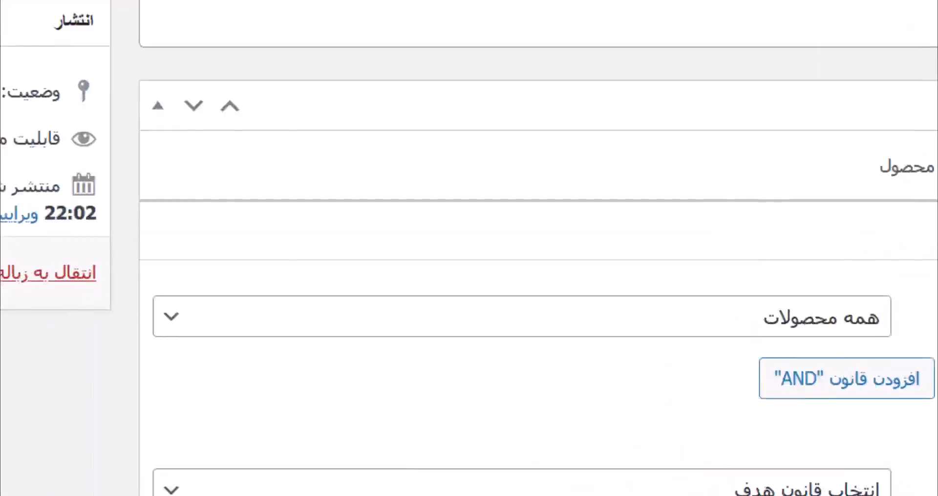
left_click(59, 261)
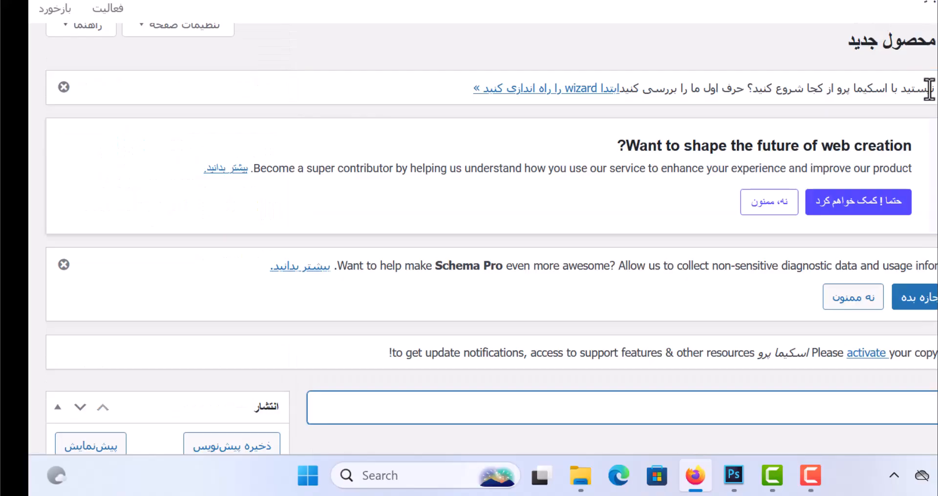
type("تست محصول")
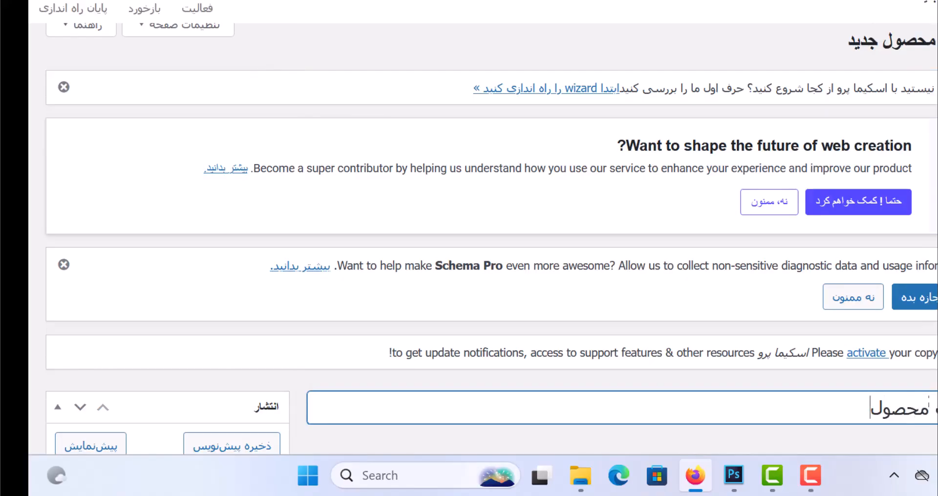
Examine the Schema Pro محصول fields on the new product's edit page, from product name to rating.
scroll(929, 88, "down", 5)
scroll(491, 239, "down", 12)
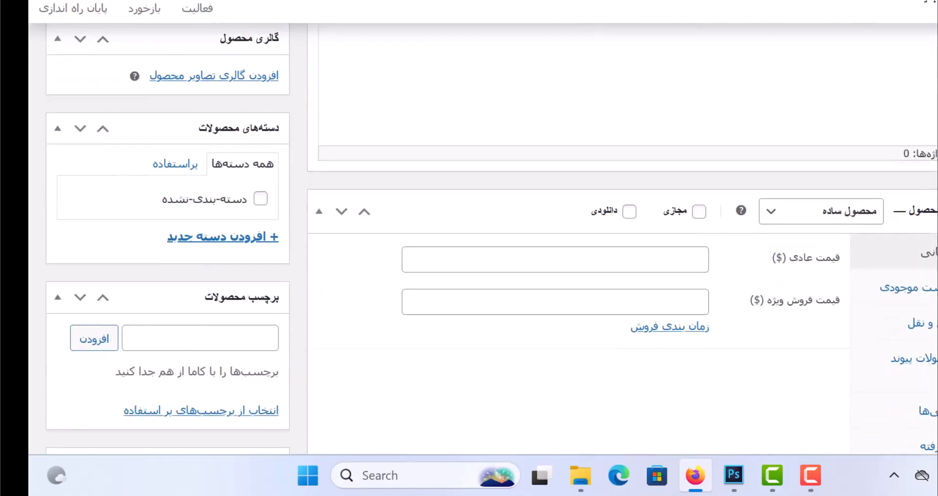
scroll(620, 244, "down", 6)
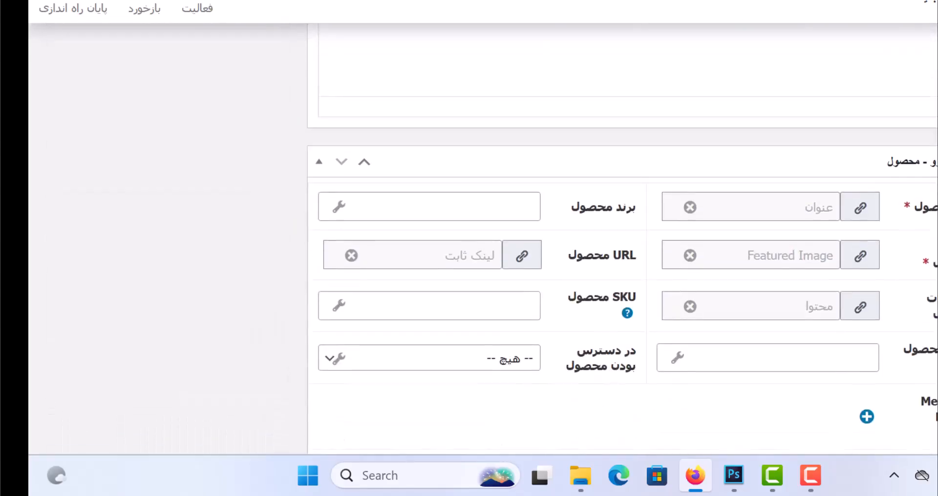
scroll(872, 238, "down", 2)
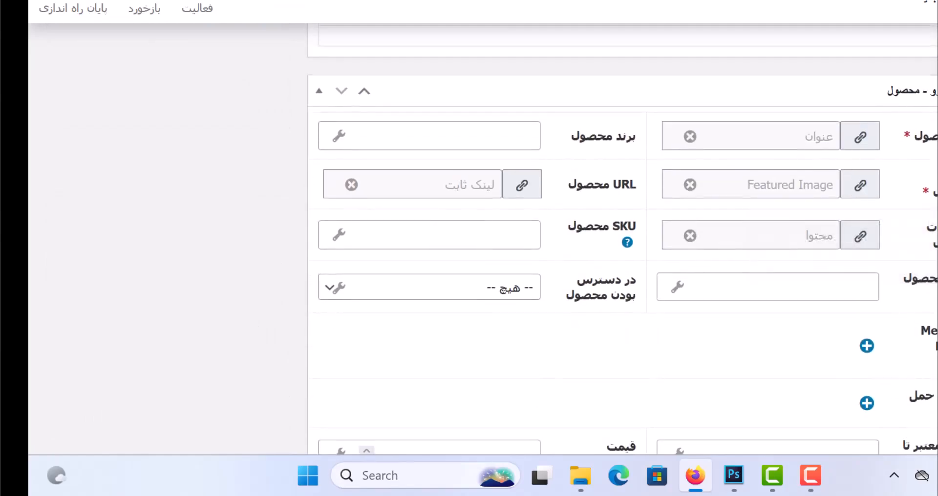
scroll(620, 239, "down", 5)
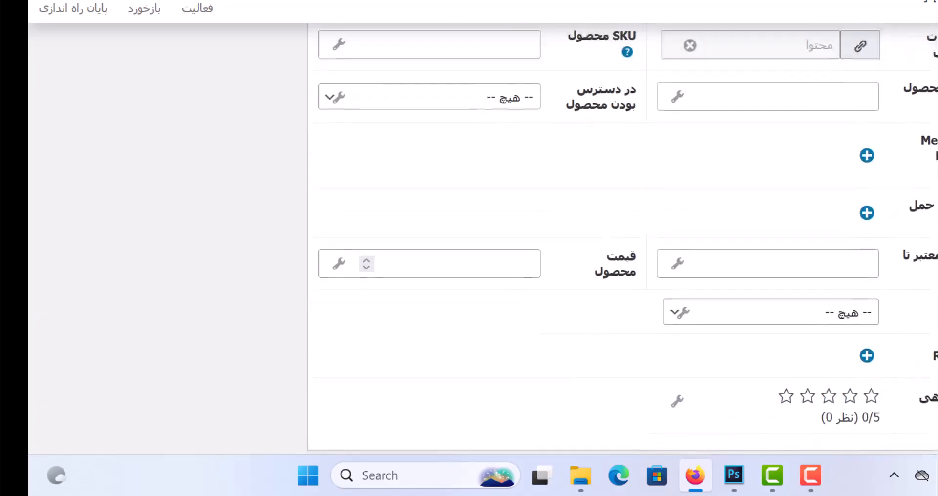
scroll(628, 237, "up", 5)
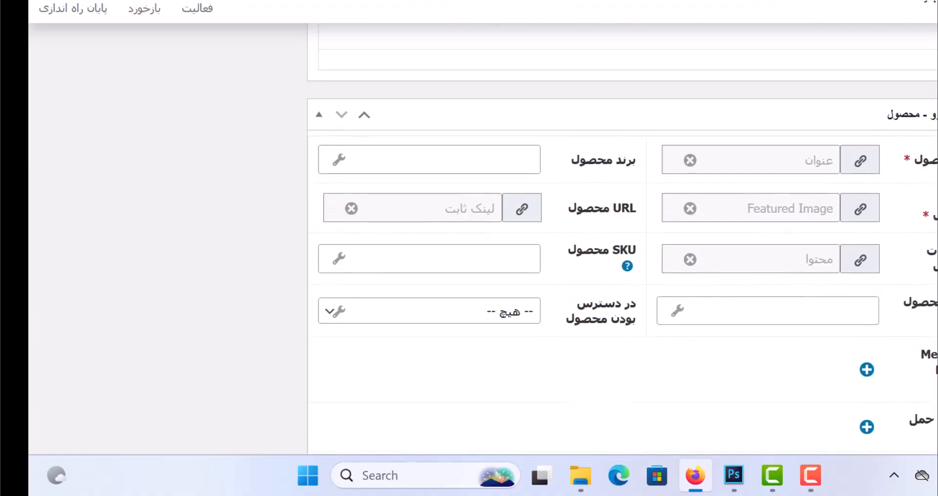
scroll(802, 145, "down", 1)
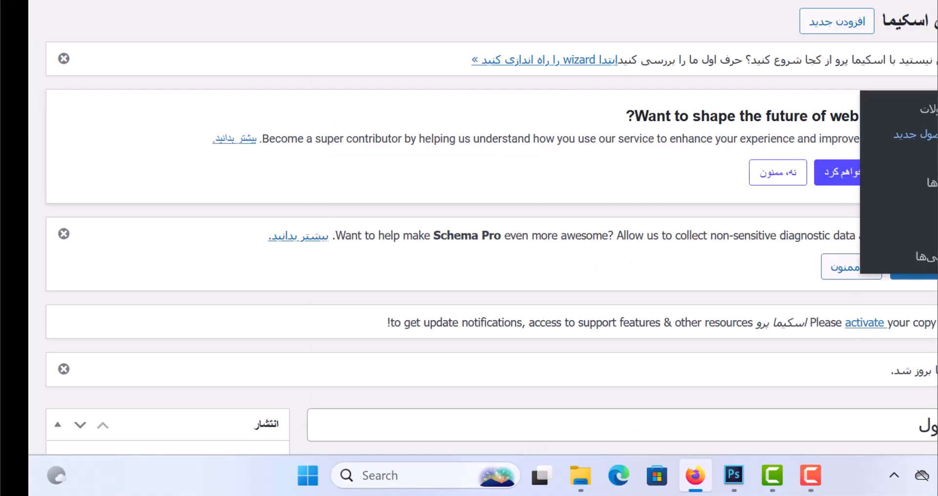
Compare the field mapping in the محصول schema with the linked and custom fields on the new product.
scroll(831, 120, "down", 10)
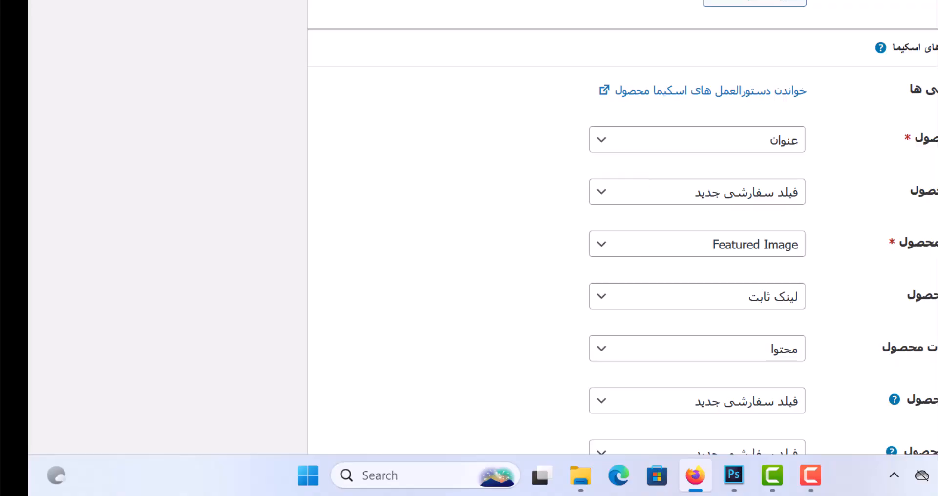
key("ctrl+Tab")
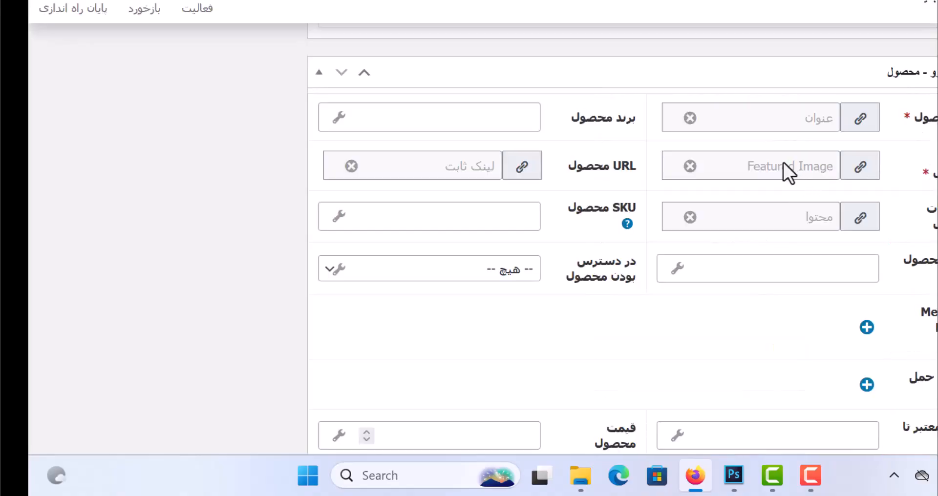
scroll(513, 168, "down", 1)
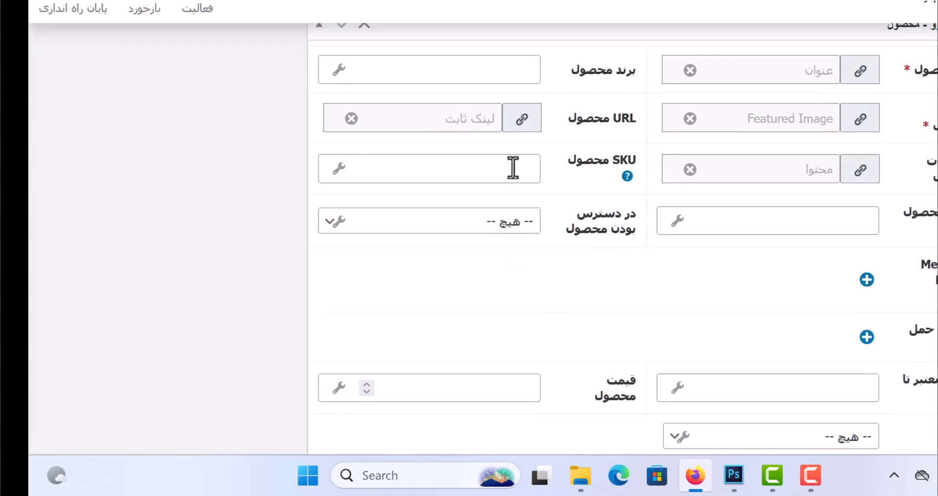
Enter آیفون as the برند محصول (product brand) in the new product's schema fields.
left_click(508, 73)
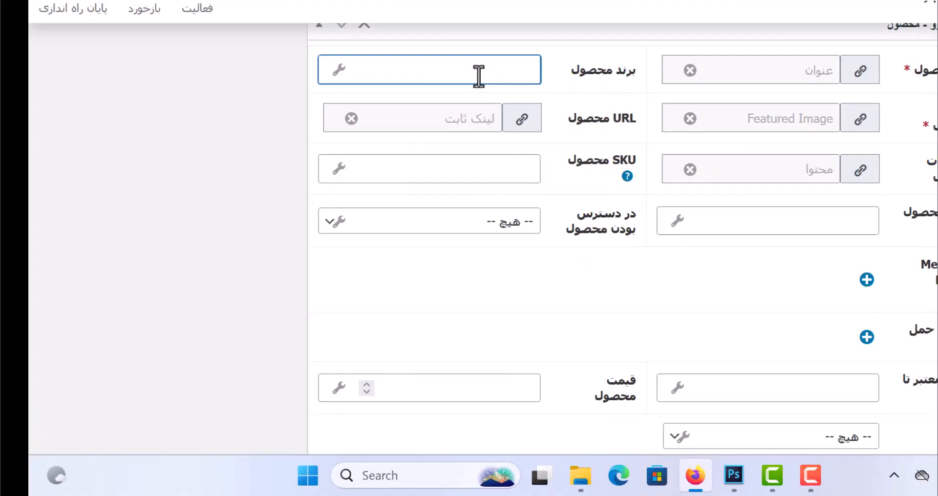
type("آیفون")
left_click_drag(489, 69, 540, 69)
left_click(545, 72)
Check the schema's field mapping again and compare it with the new product's برند محصول entry.
key("ctrl+Tab")
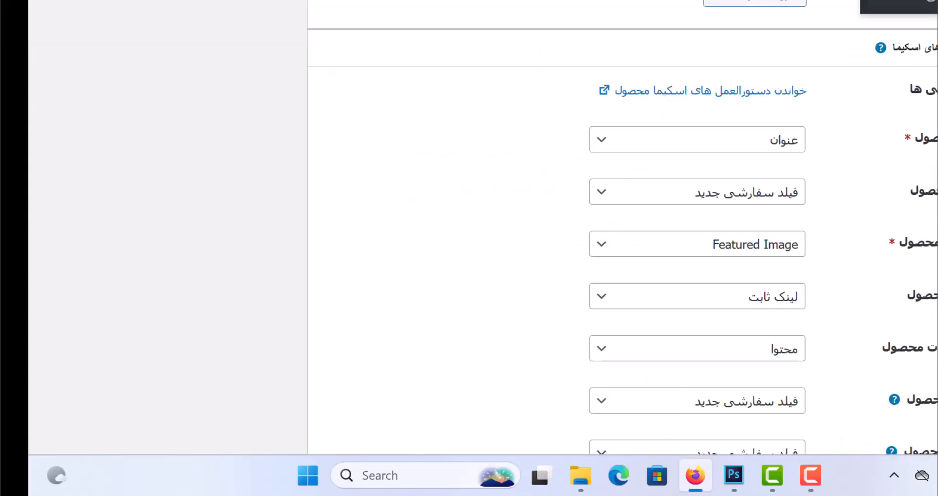
scroll(905, 126, "down", 3)
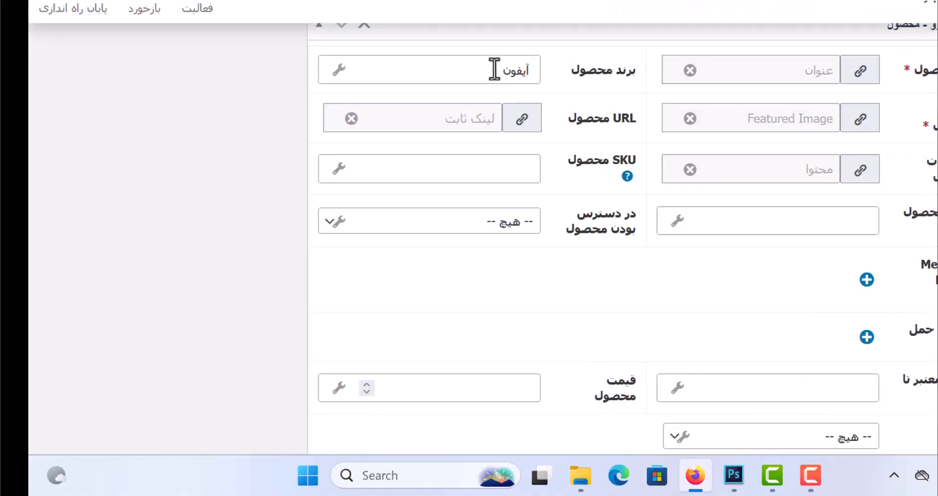
left_click_drag(495, 68, 534, 68)
left_click(476, 68)
left_click_drag(476, 68, 568, 68)
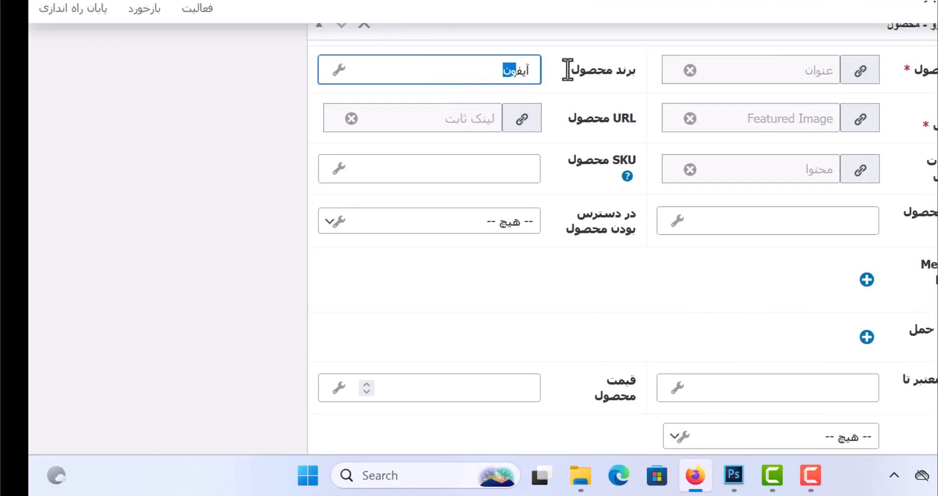
left_click(441, 71)
Inspect the new product's price validity date picker and قیمت محصول (product price) field without entering values.
scroll(623, 240, "down", 2)
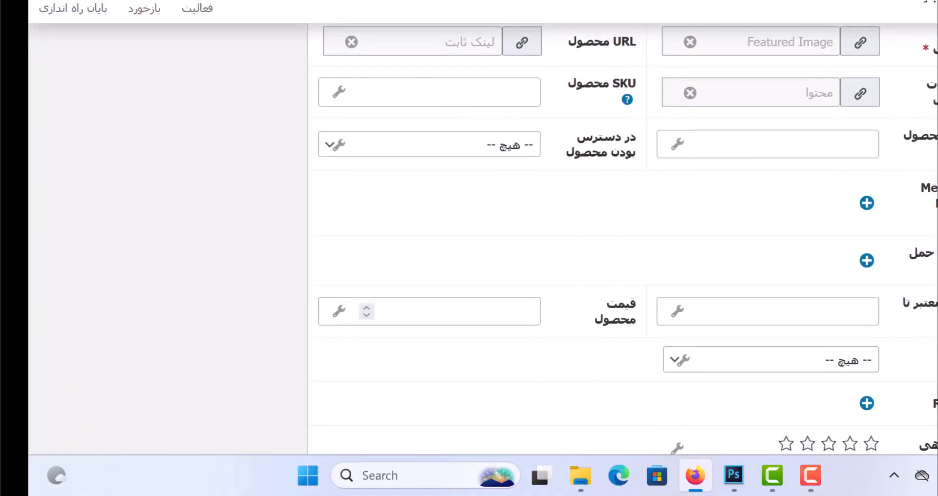
scroll(810, 217, "down", 3)
left_click(810, 218)
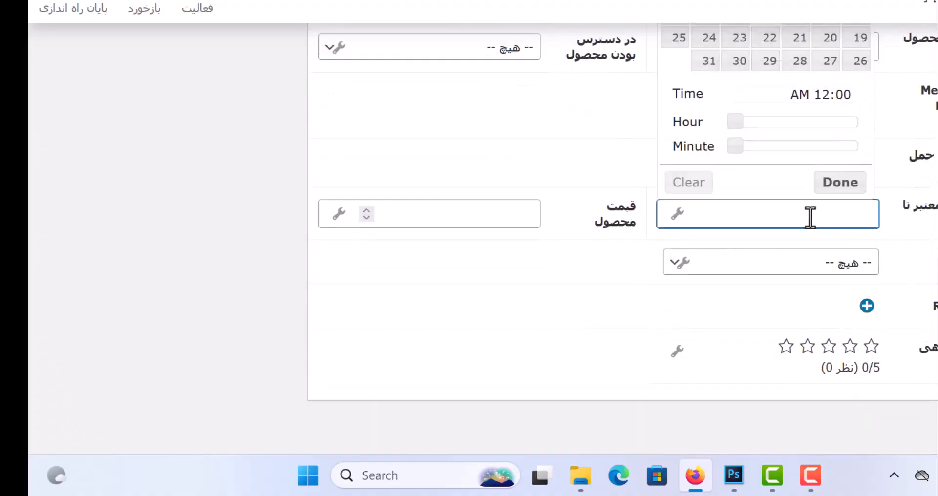
left_click(461, 220)
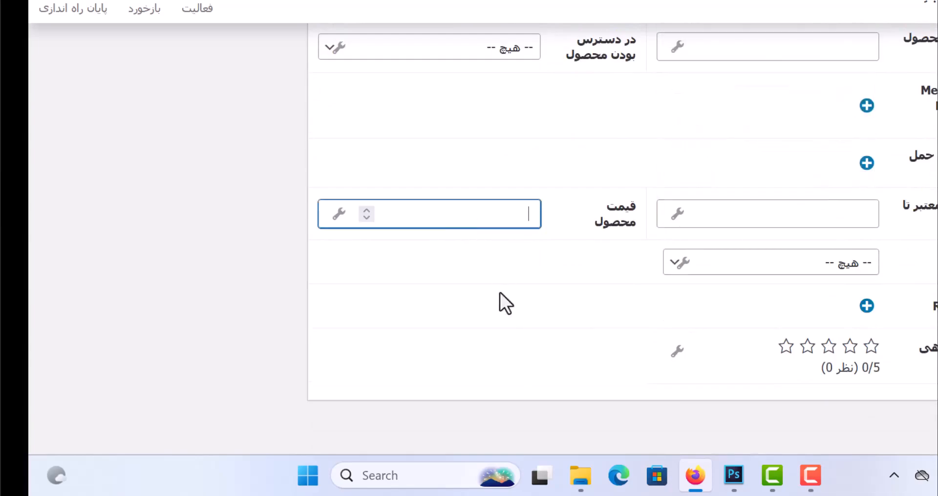
left_click(698, 332)
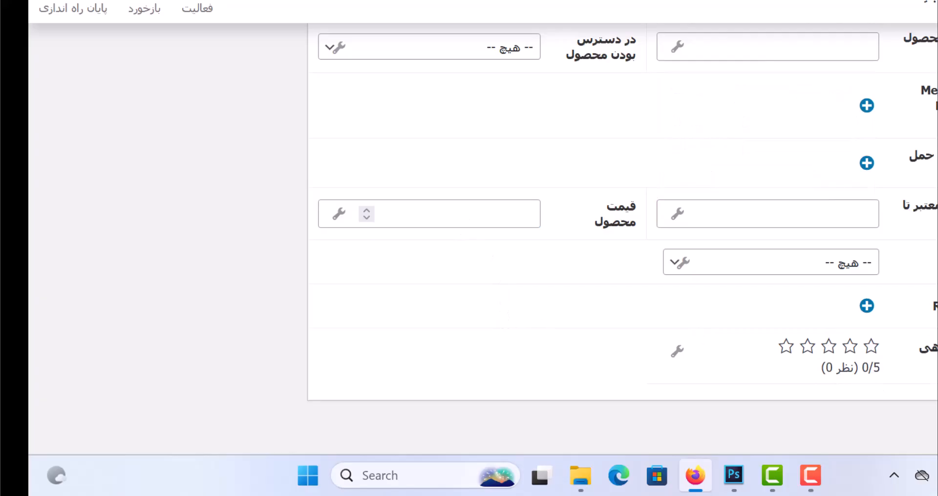
Review the new product's schema fields, from the product brand down to the rating, against the fields mapped in the schema.
scroll(622, 213, "down", 1)
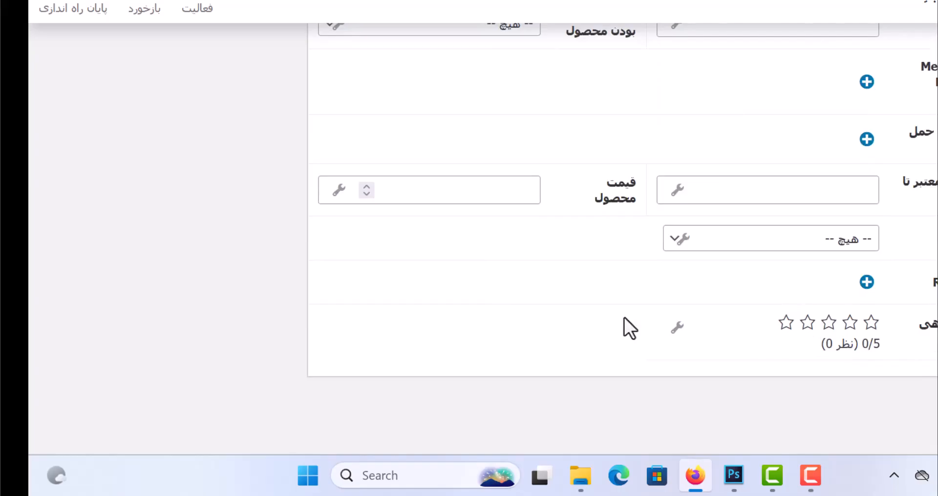
scroll(684, 332, "up", 3)
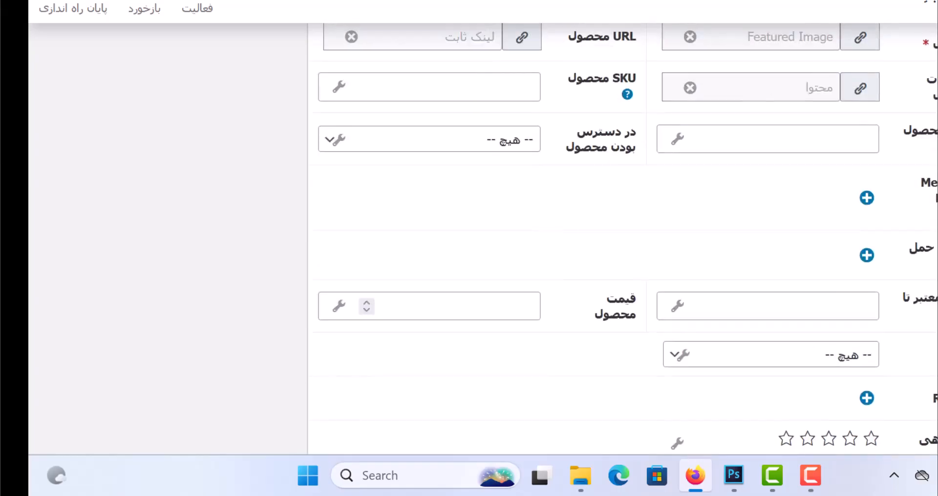
scroll(622, 239, "down", 5)
scroll(622, 240, "up", 4)
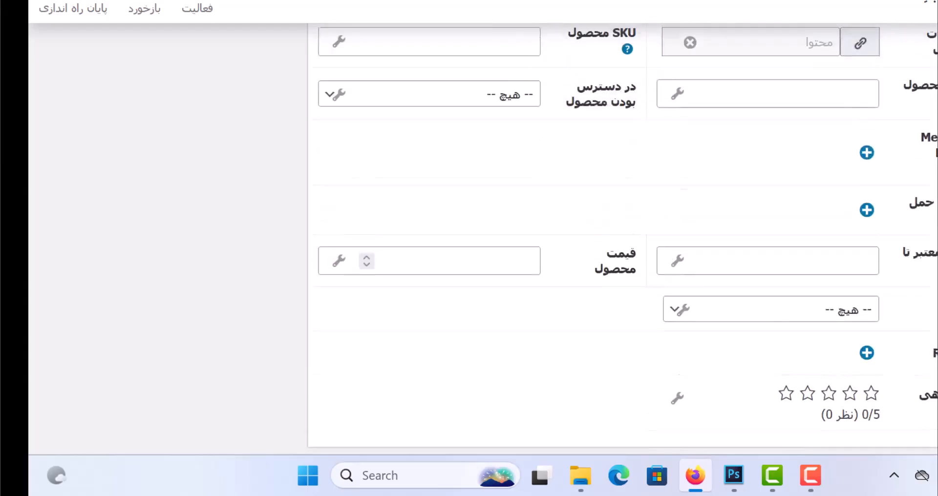
scroll(622, 239, "up", 10)
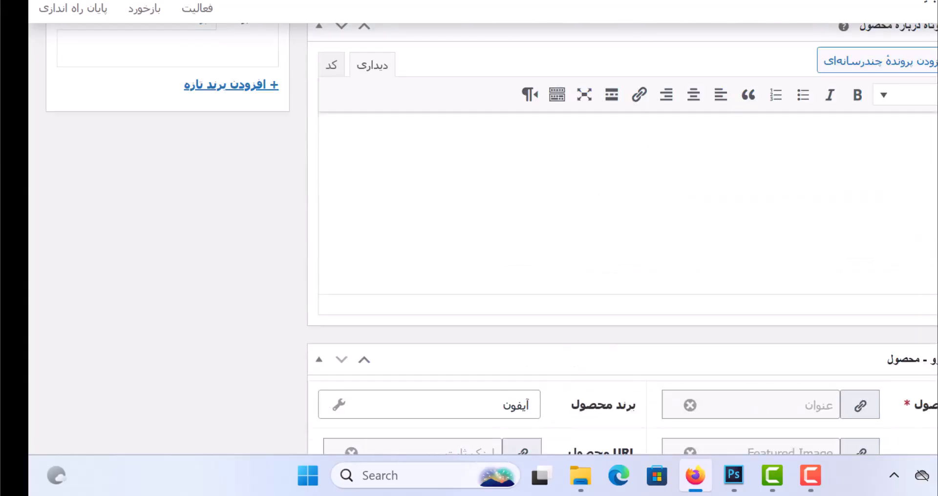
scroll(584, 89, "down", 8)
scroll(584, 89, "down", 3)
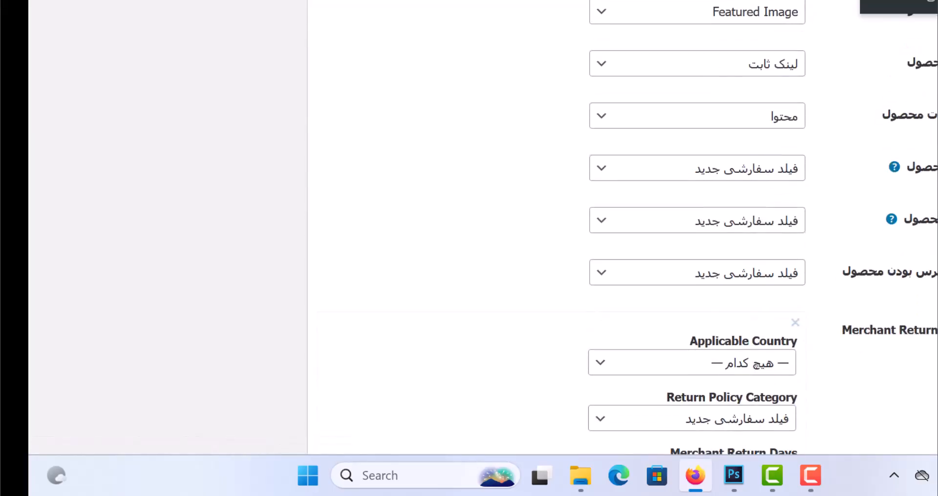
scroll(584, 89, "up", 10)
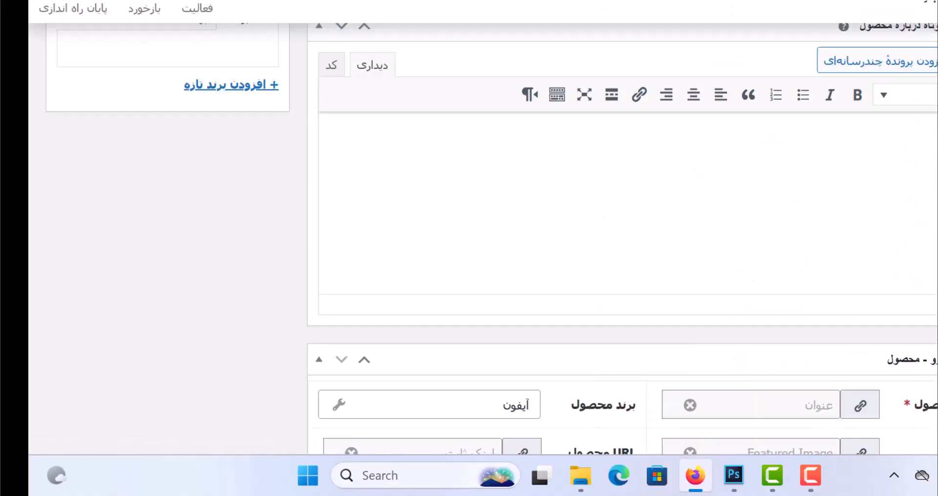
scroll(584, 89, "down", 10)
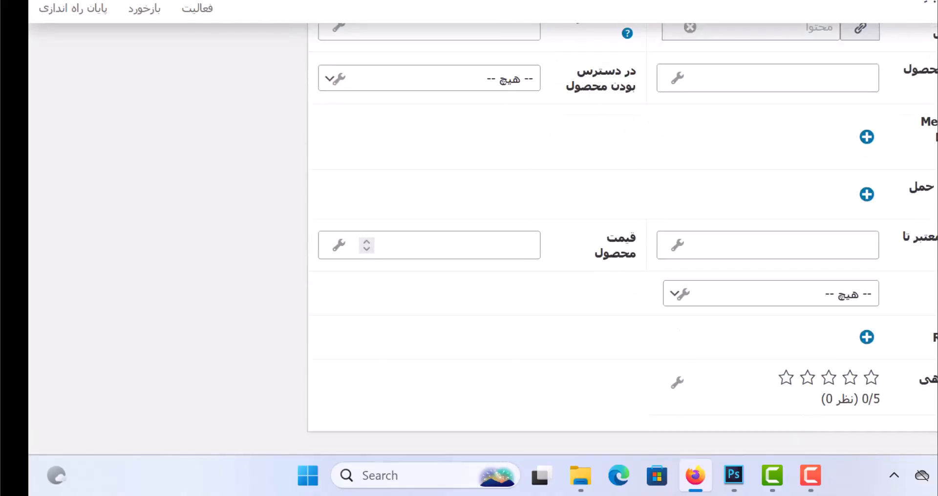
scroll(31, 222, "up", 15)
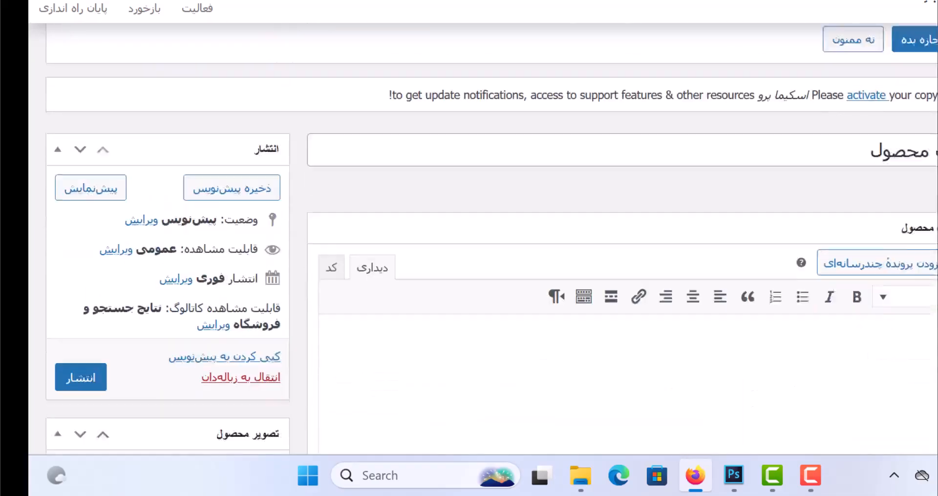
Examine the محصول schema's custom field mappings, including its Merchant Return policy fields.
left_click(78, 258)
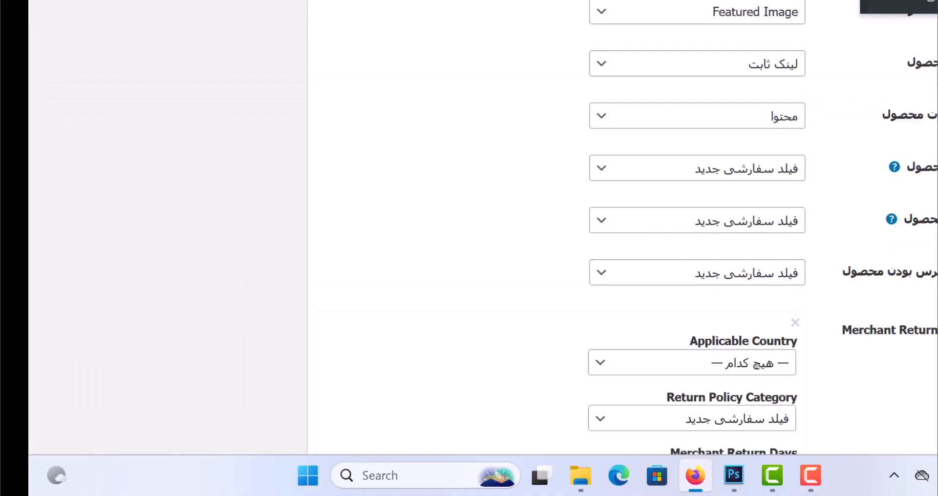
scroll(488, 228, "down", 3)
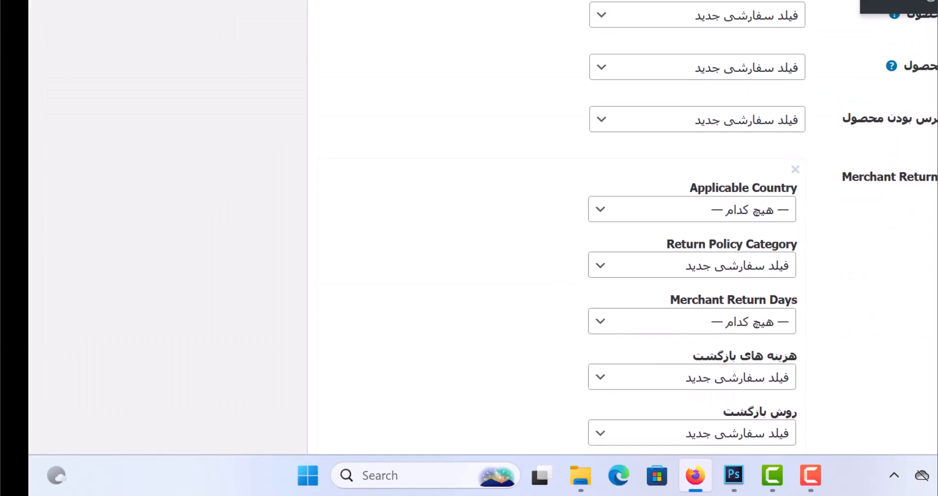
scroll(488, 227, "down", 5)
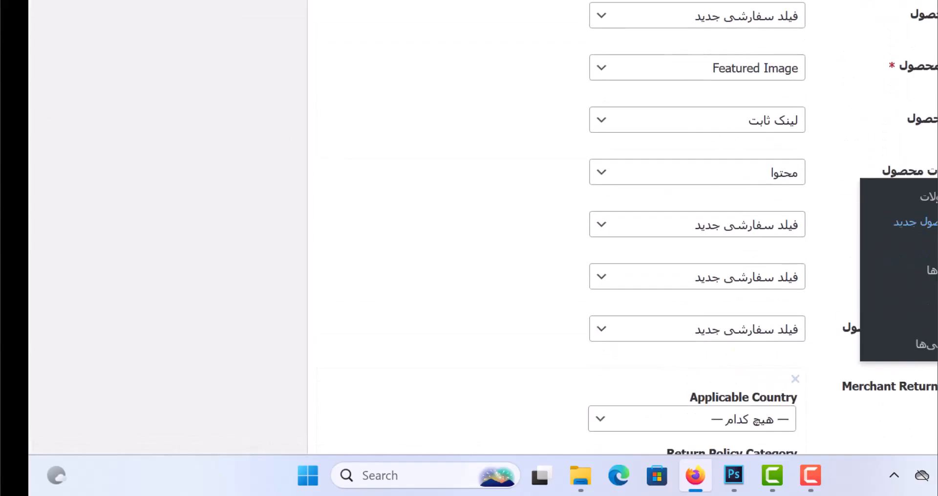
scroll(693, 230, "down", 8)
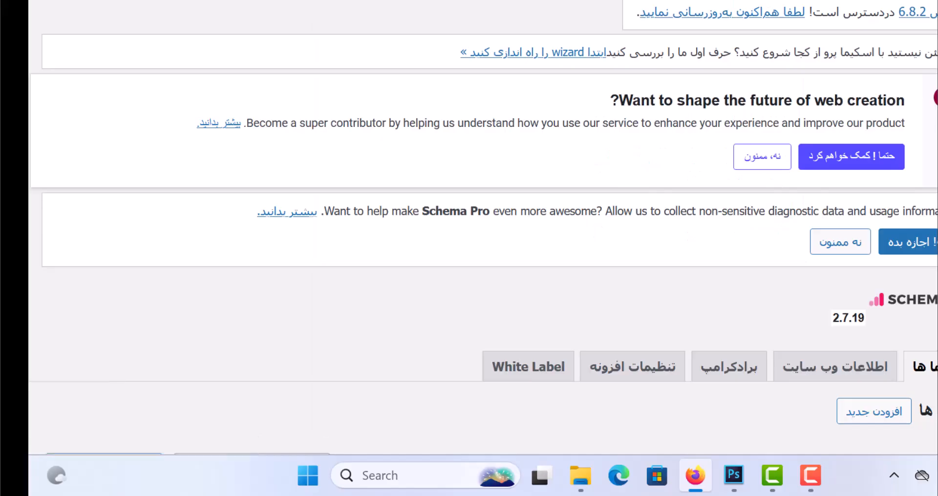
Start a new schema from the schemas list to view the available schema types, and return to the list.
scroll(860, 162, "down", 5)
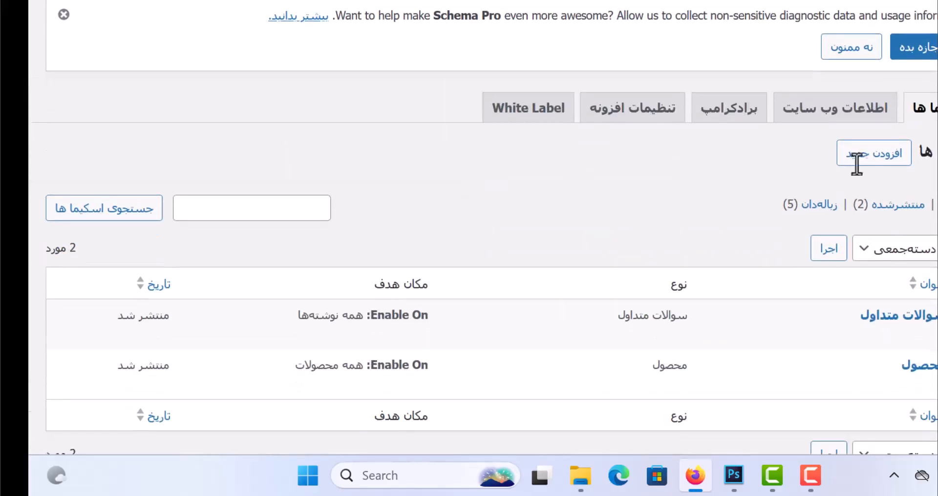
left_click(869, 154)
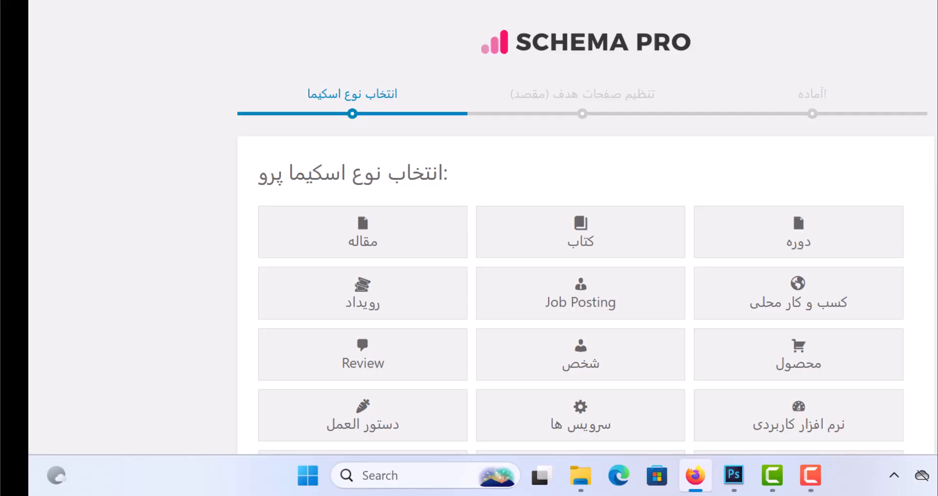
scroll(585, 233, "down", 4)
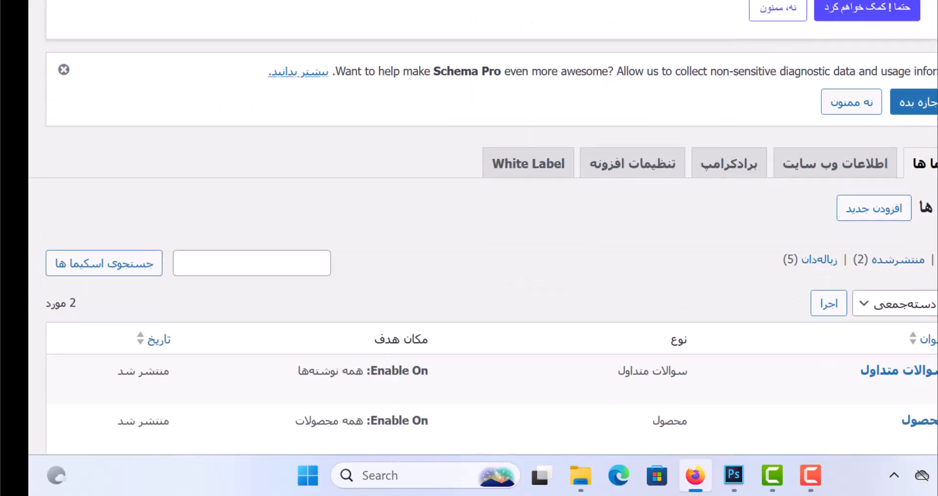
scroll(705, 399, "up", 5)
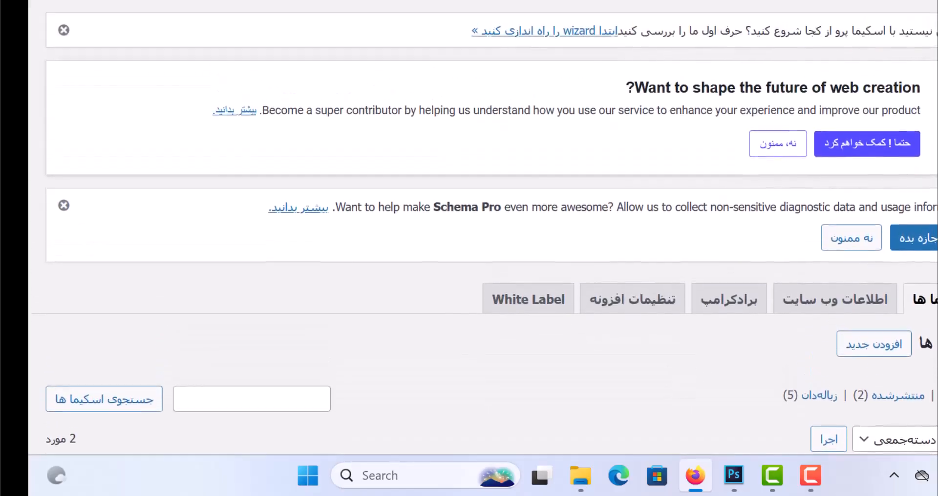